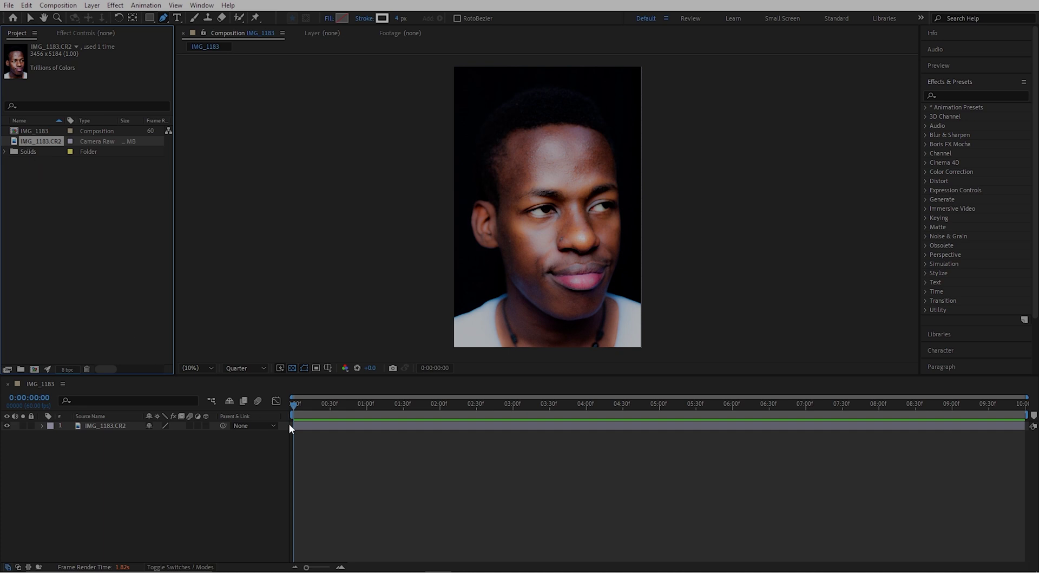
- Select the portrait photo layer IMG_1183.CR2 with the Selection tool
{"action": "left_click", "coordinate": [378, 426]}
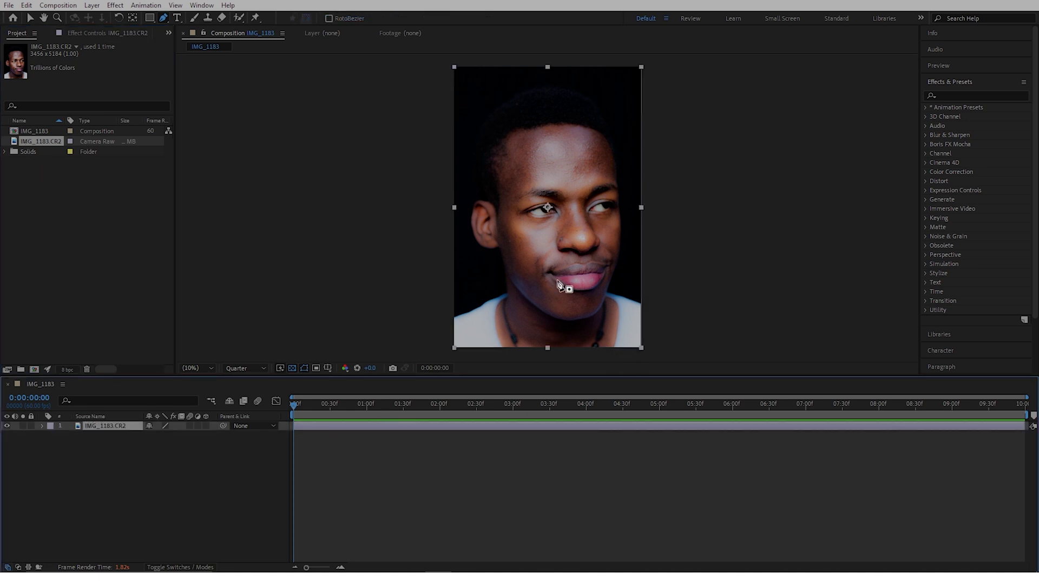
{"action": "left_click", "coordinate": [459, 486]}
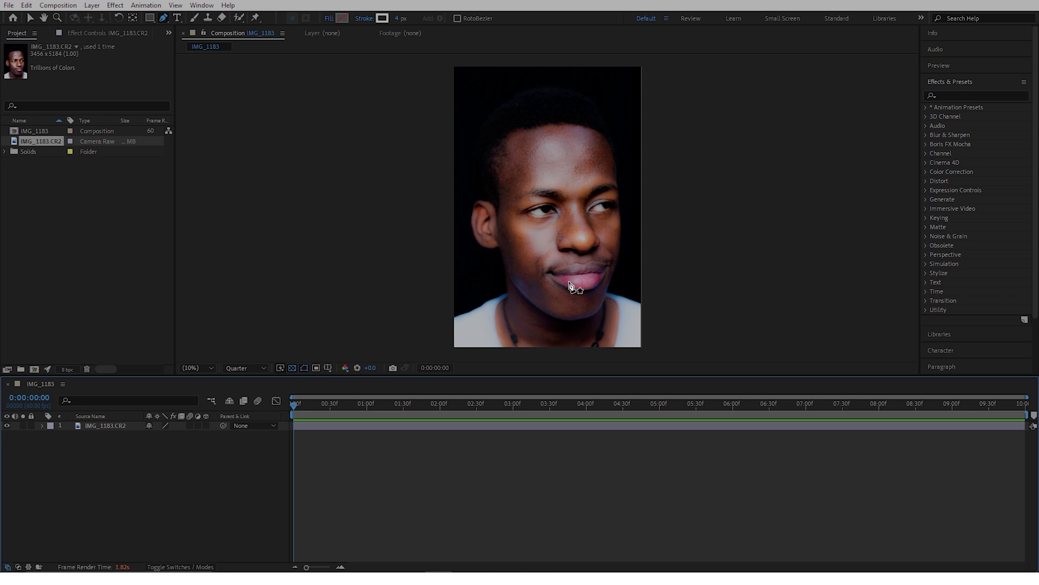
{"action": "key", "text": "v"}
{"action": "left_click", "coordinate": [476, 426]}
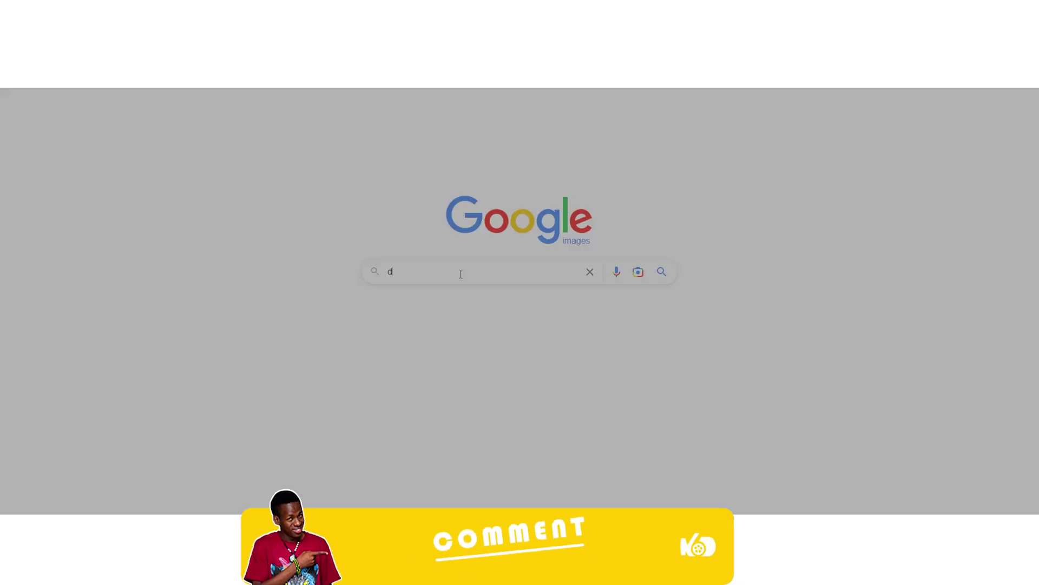
- Search Google Images for 'depth mask' and browse the grayscale depth-map examples
{"action": "type", "text": "ep"}
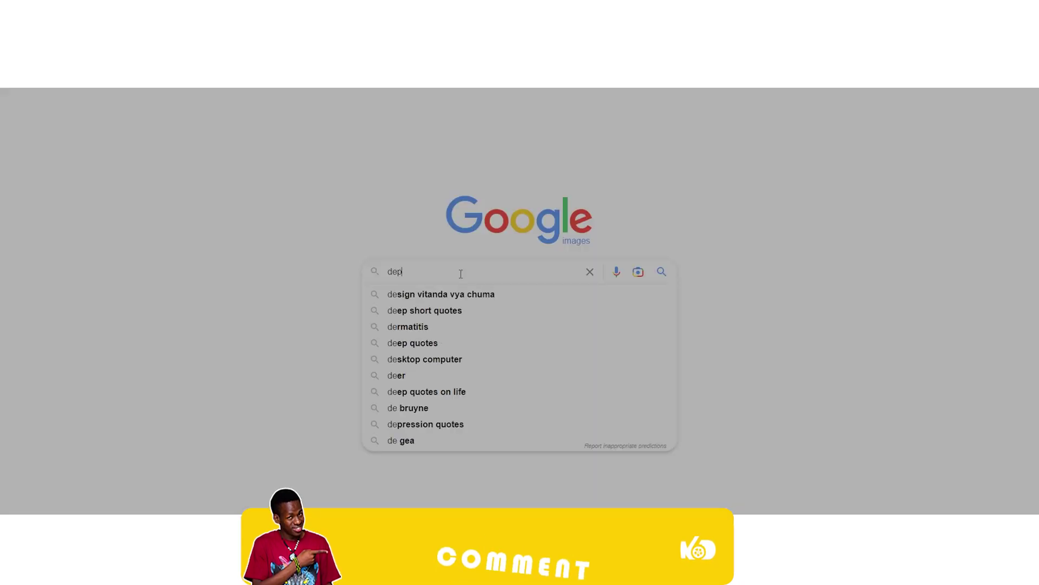
{"action": "type", "text": "th mask"}
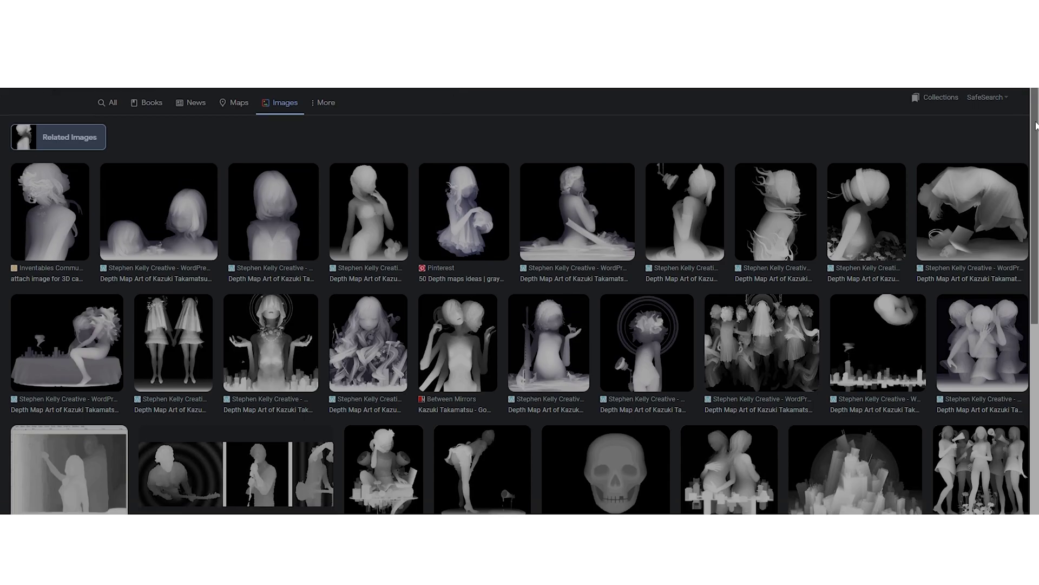
{"action": "scroll", "coordinate": [1038, 157], "scroll_direction": "down", "scroll_amount": 2}
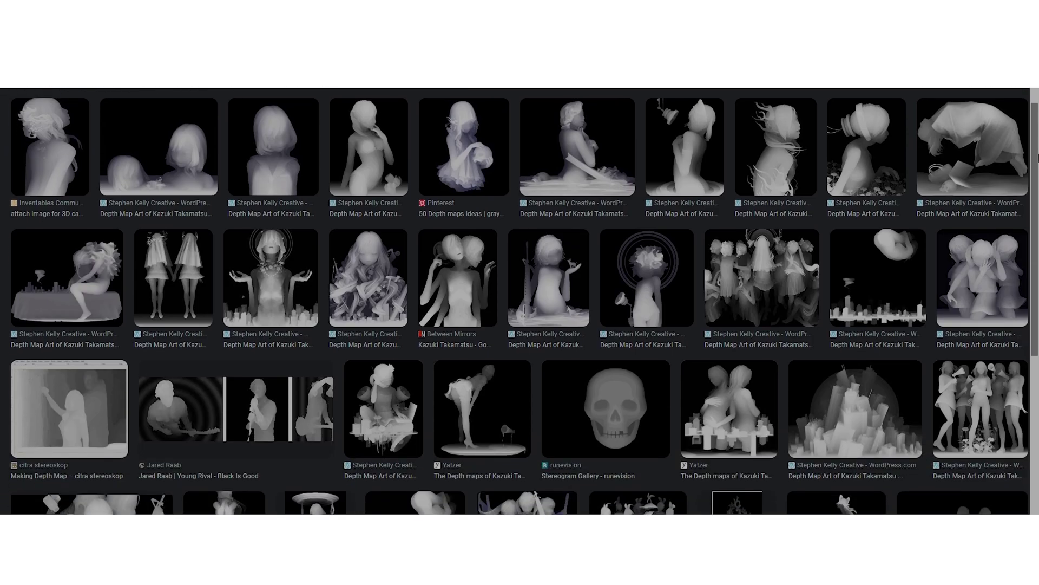
{"action": "left_click_drag", "start_coordinate": [1038, 157], "coordinate": [1037, 98]}
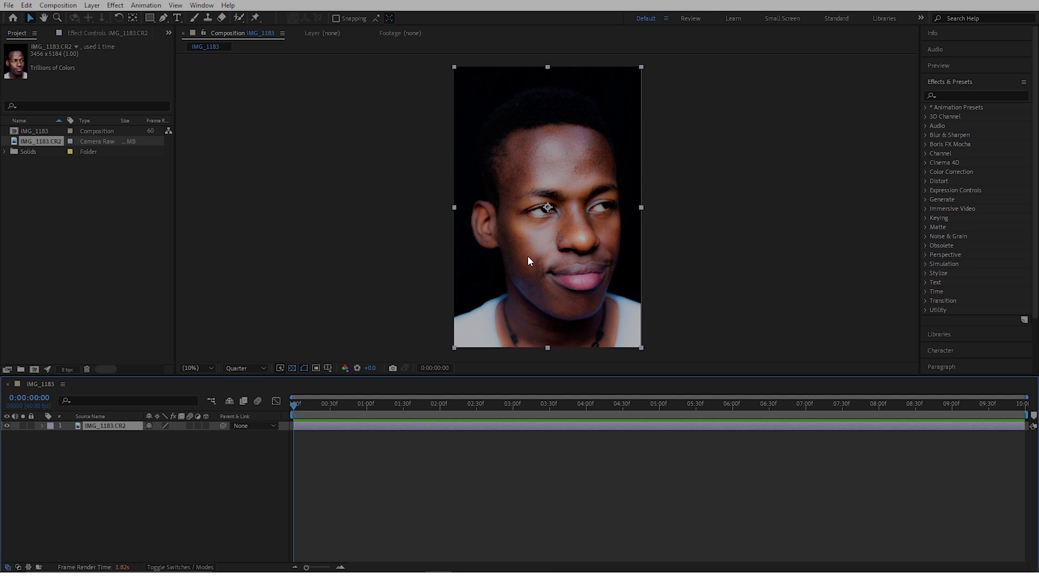
{"action": "key", "text": "shift+F10"}
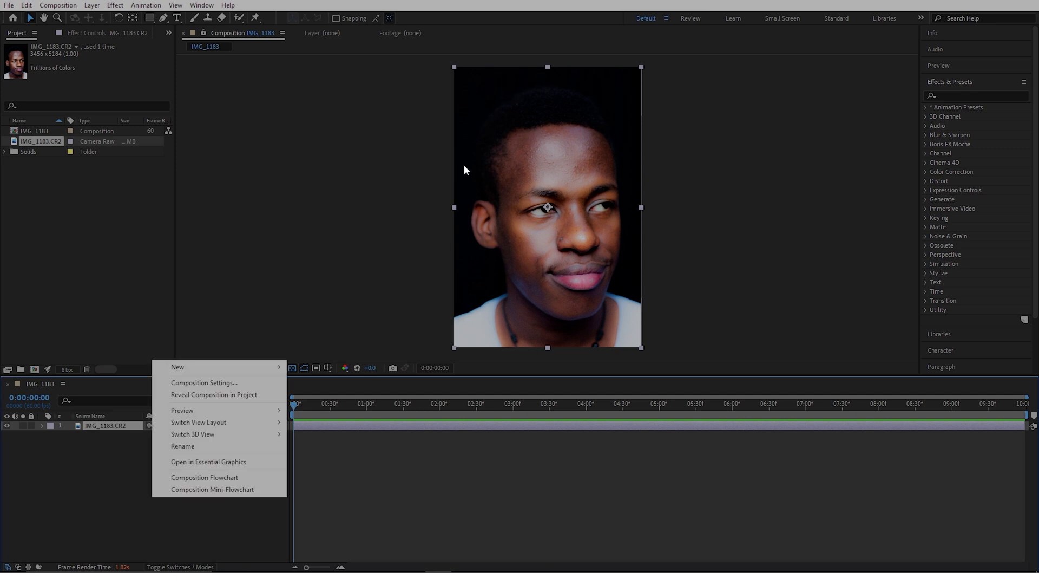
{"action": "left_click", "coordinate": [477, 96]}
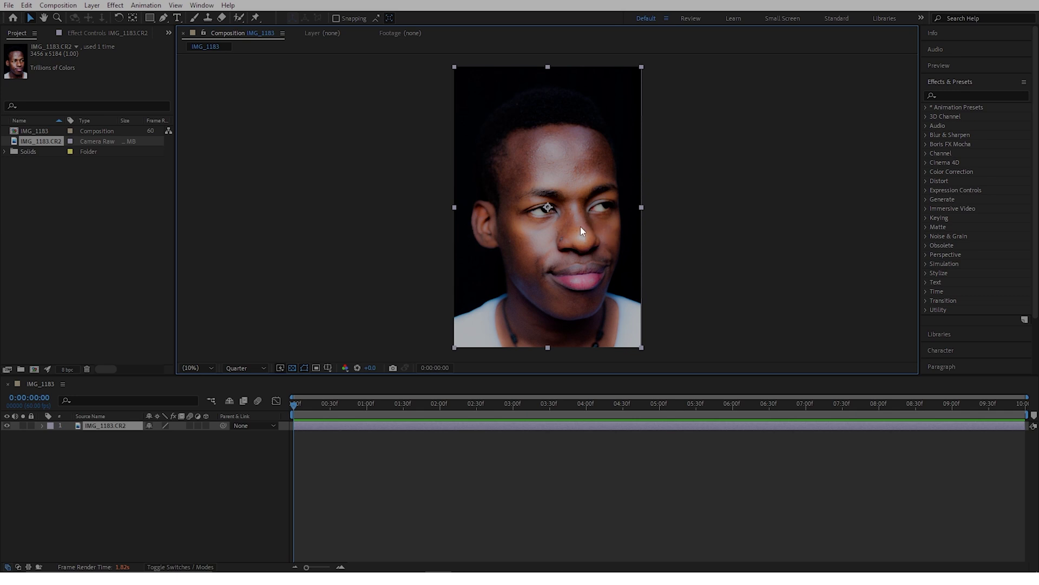
{"action": "right_click", "coordinate": [146, 450]}
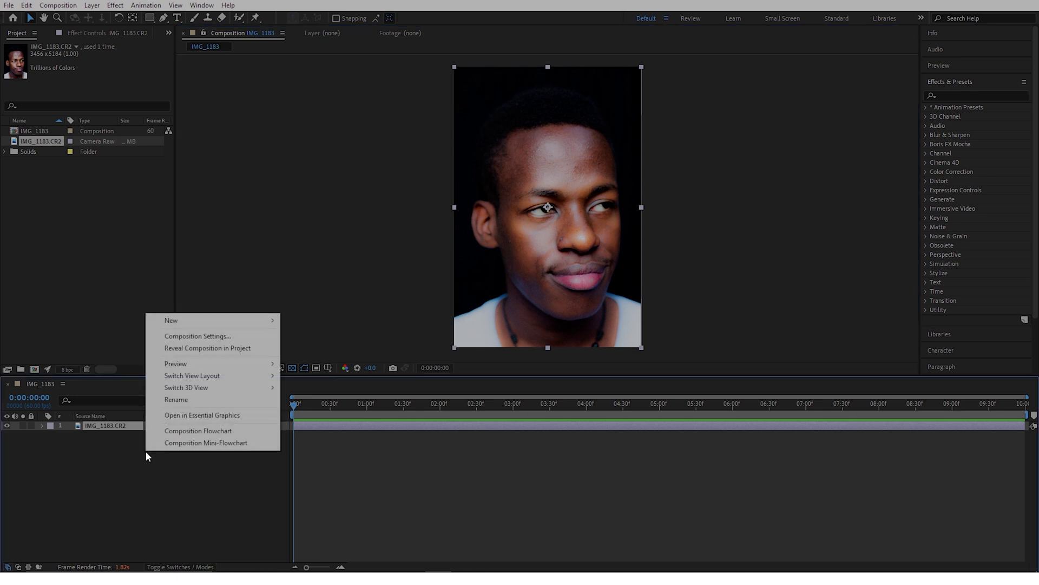
- Create a new solid layer, Dark Gray Solid 2, coloured near-black 141414
{"action": "mouse_move", "coordinate": [243, 317]}
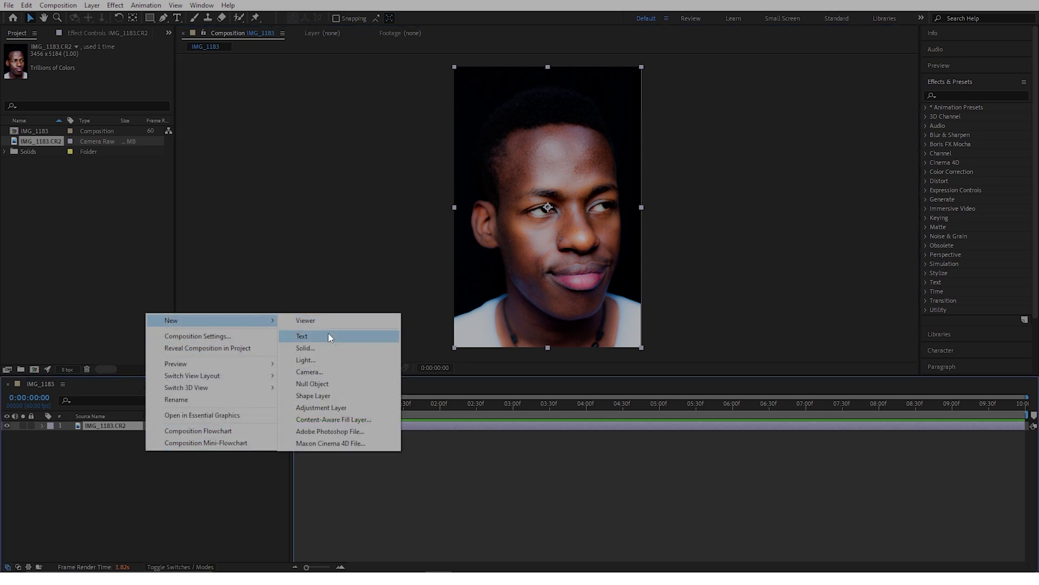
{"action": "left_click", "coordinate": [325, 349]}
{"action": "left_click", "coordinate": [514, 353]}
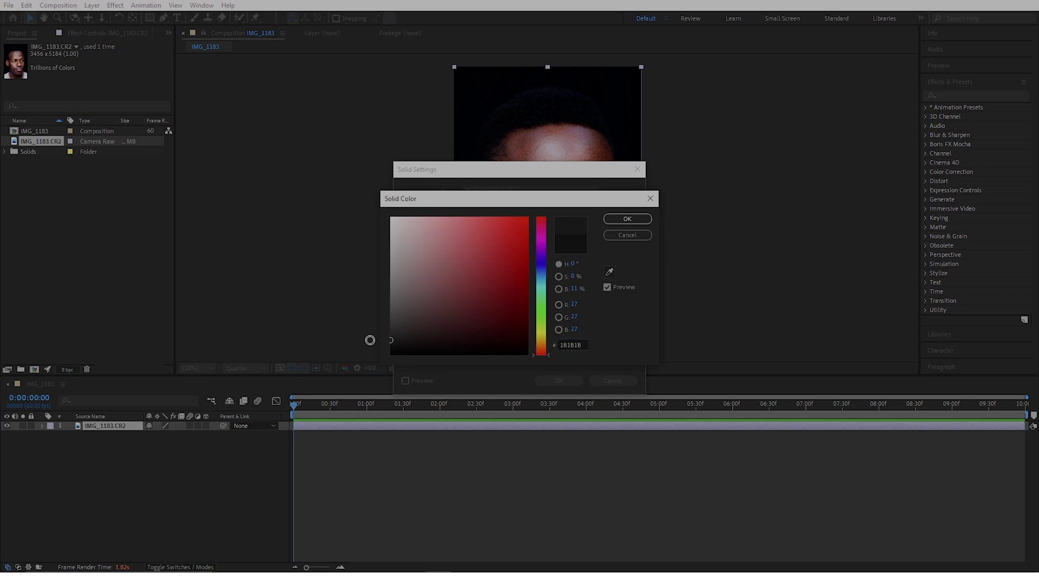
{"action": "mouse_move", "coordinate": [381, 334]}
{"action": "left_mouse_down"}
{"action": "mouse_move", "coordinate": [375, 341]}
{"action": "mouse_move", "coordinate": [343, 225]}
{"action": "mouse_move", "coordinate": [362, 338]}
{"action": "mouse_move", "coordinate": [346, 206]}
{"action": "mouse_move", "coordinate": [362, 352]}
{"action": "mouse_move", "coordinate": [362, 330]}
{"action": "mouse_move", "coordinate": [360, 344]}
{"action": "left_mouse_up"}
{"action": "left_click", "coordinate": [622, 220]}
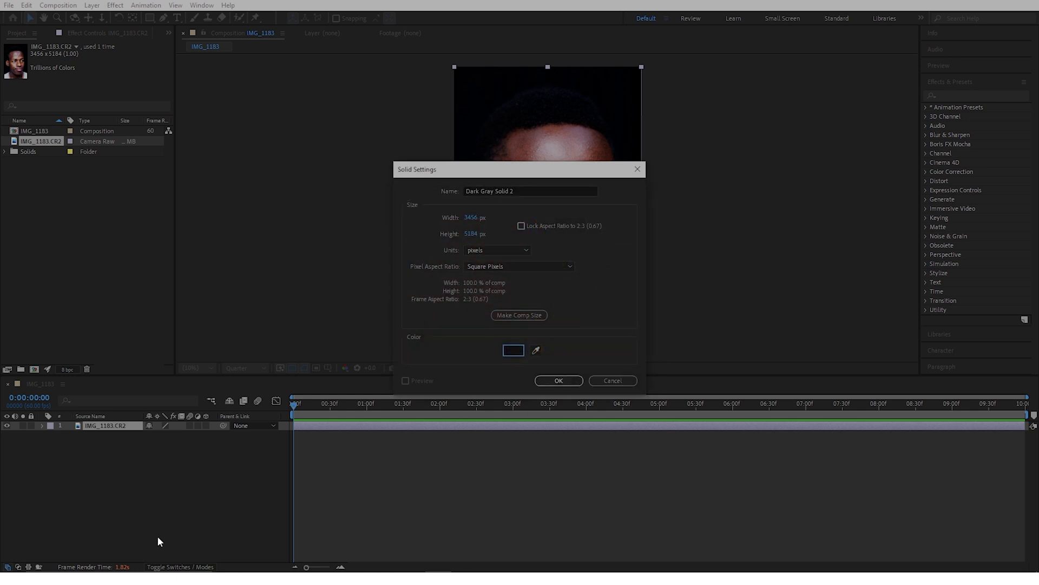
{"action": "left_click", "coordinate": [557, 380]}
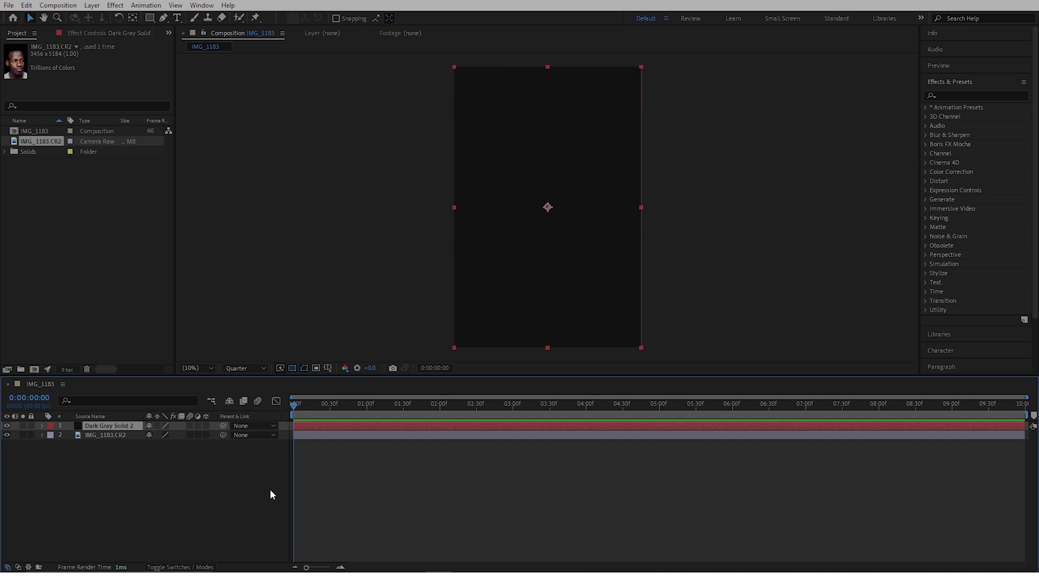
- Hide the black solid, add a grey 333232 solid, and hide it too
{"action": "left_click", "coordinate": [7, 425]}
{"action": "right_click", "coordinate": [92, 450]}
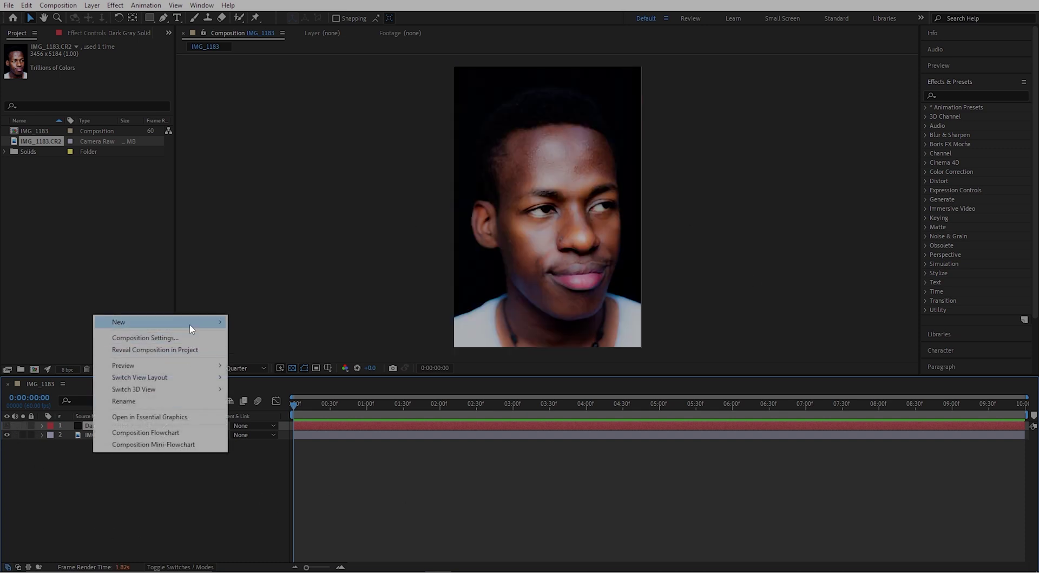
{"action": "mouse_move", "coordinate": [190, 323]}
{"action": "left_click", "coordinate": [284, 350]}
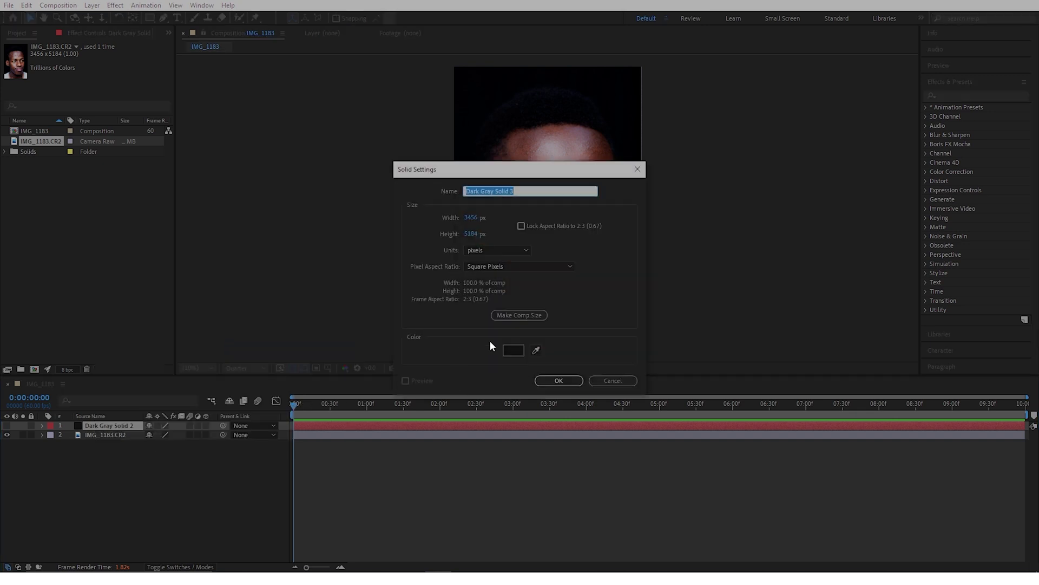
{"action": "left_click", "coordinate": [513, 351]}
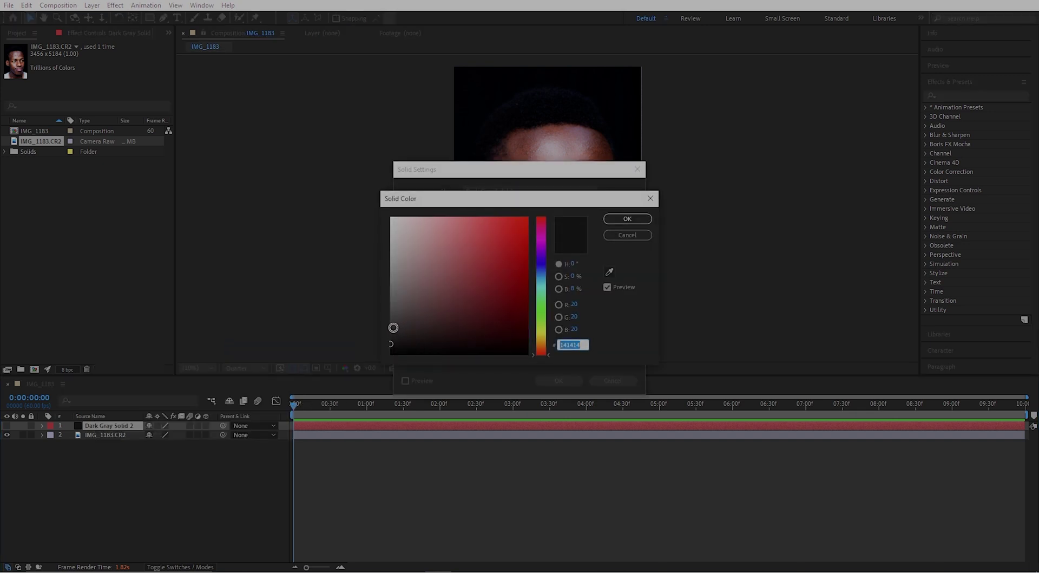
{"action": "type", "text": "333232"}
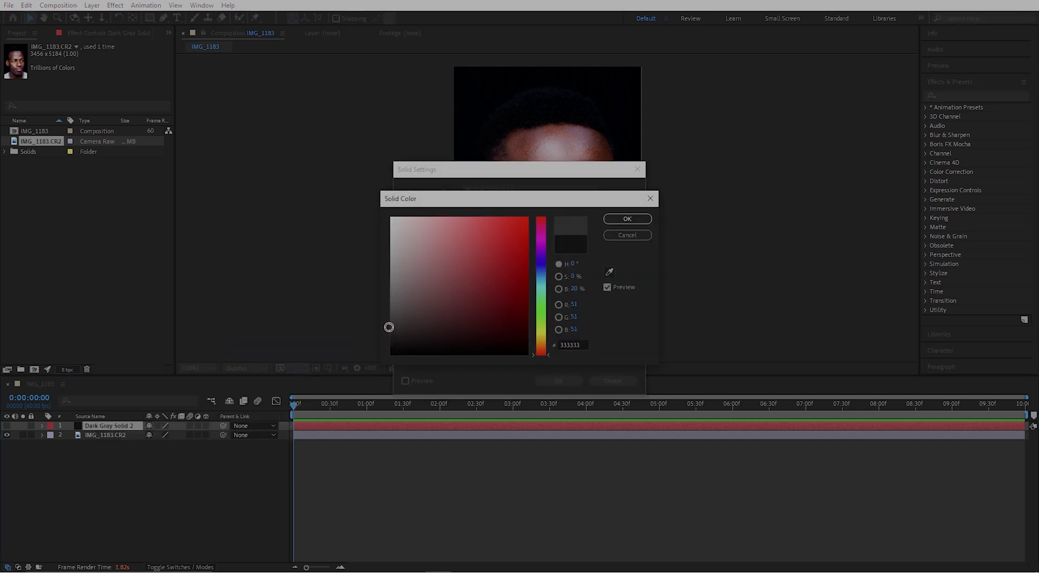
{"action": "left_click", "coordinate": [627, 219]}
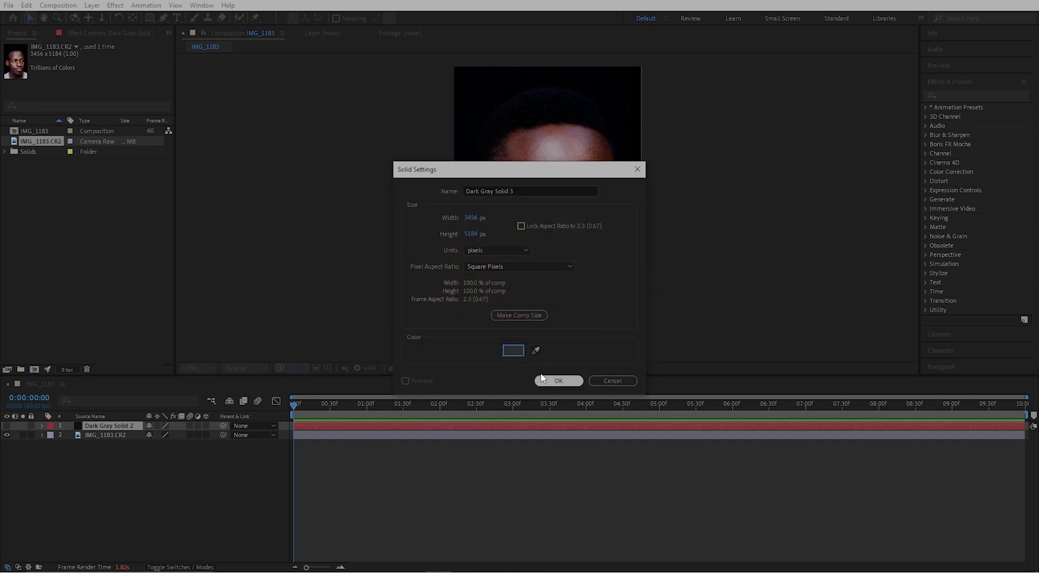
{"action": "left_click", "coordinate": [559, 380]}
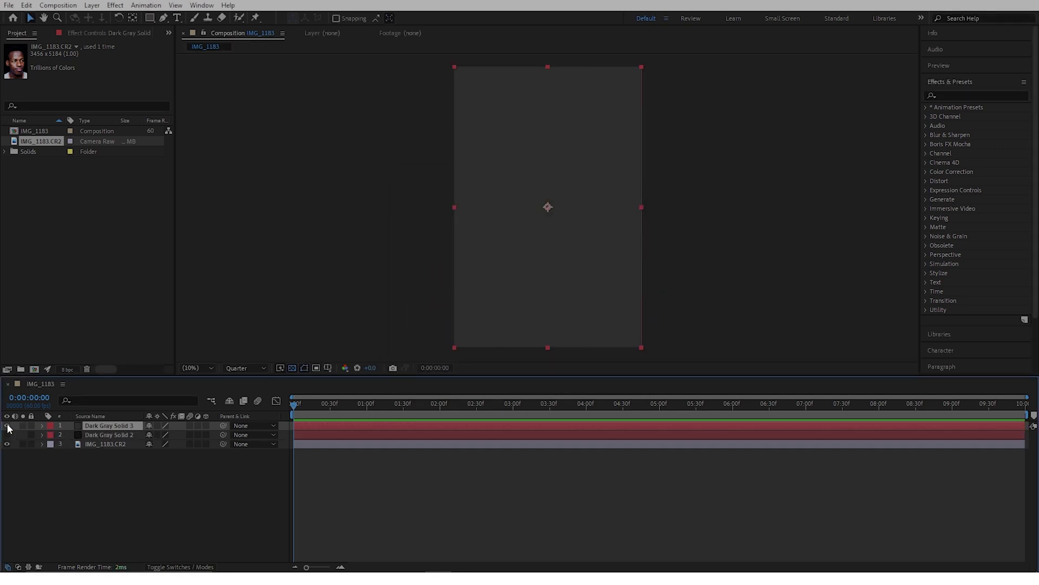
{"action": "left_click", "coordinate": [7, 425]}
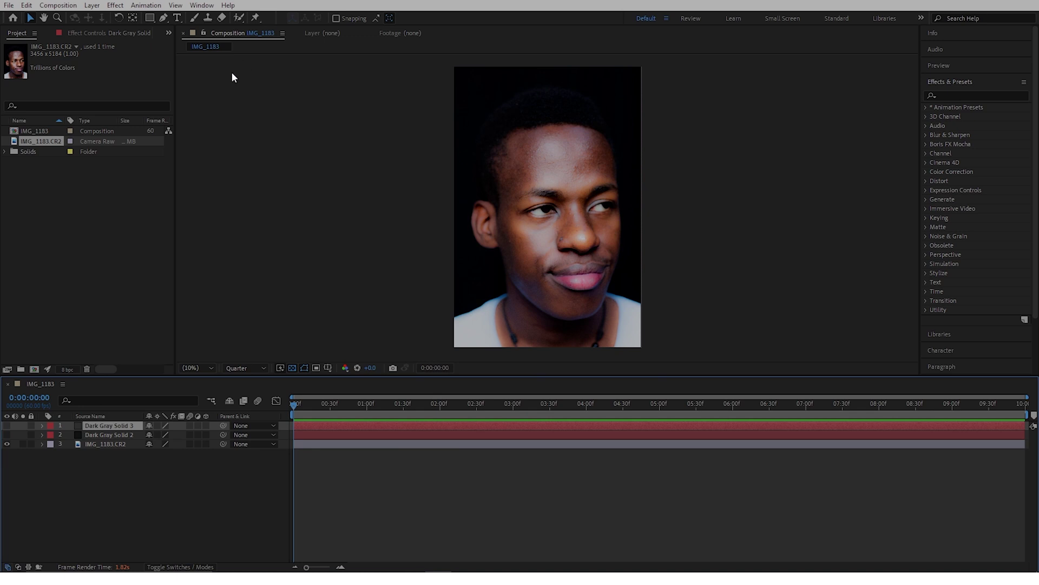
- With the Pen tool, start a mask at the left shoulder and trace up over the crown
{"action": "left_click", "coordinate": [163, 18]}
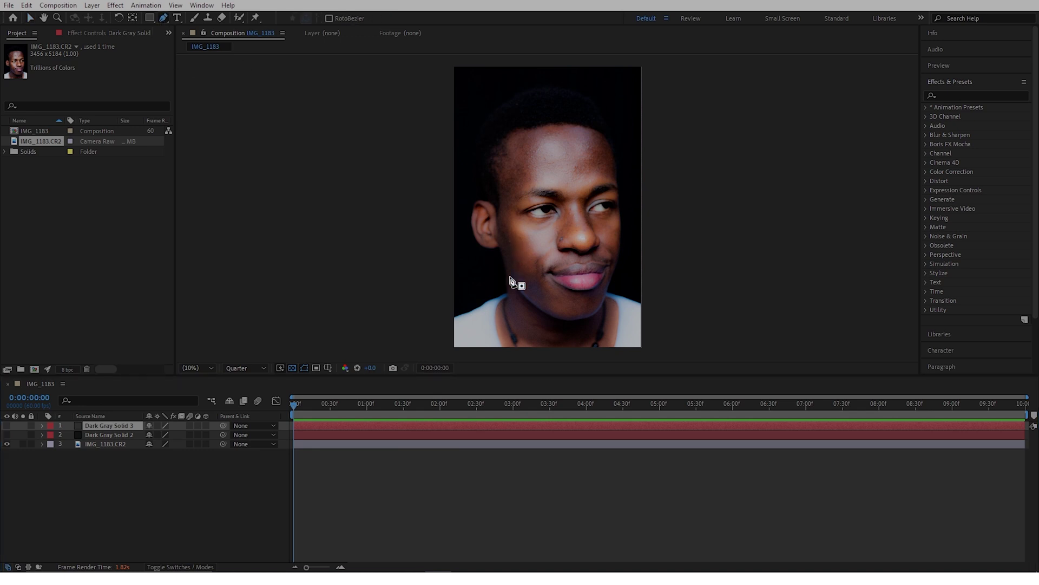
{"action": "left_click", "coordinate": [450, 318]}
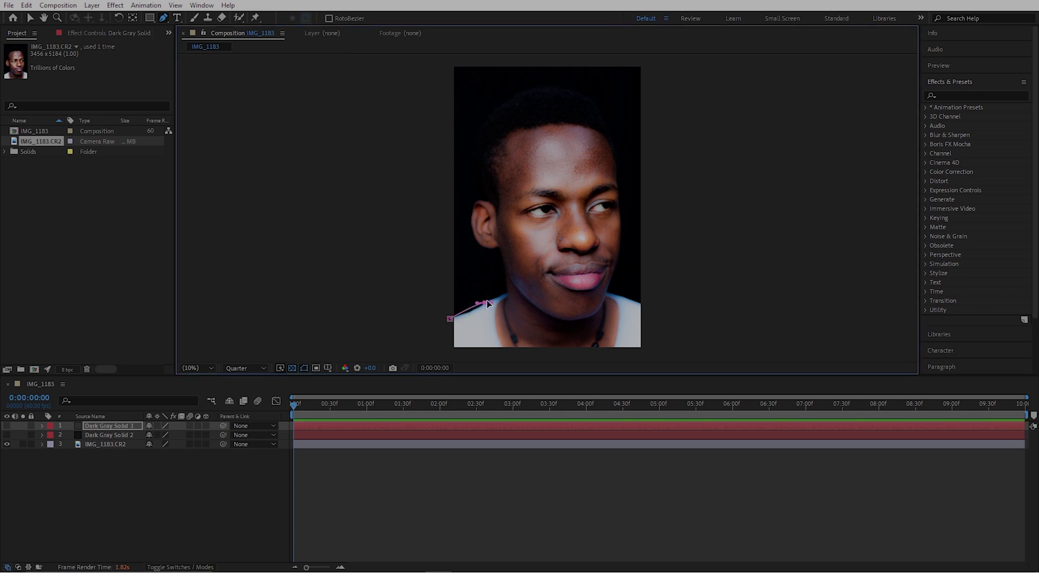
{"action": "key", "text": "ctrl+z"}
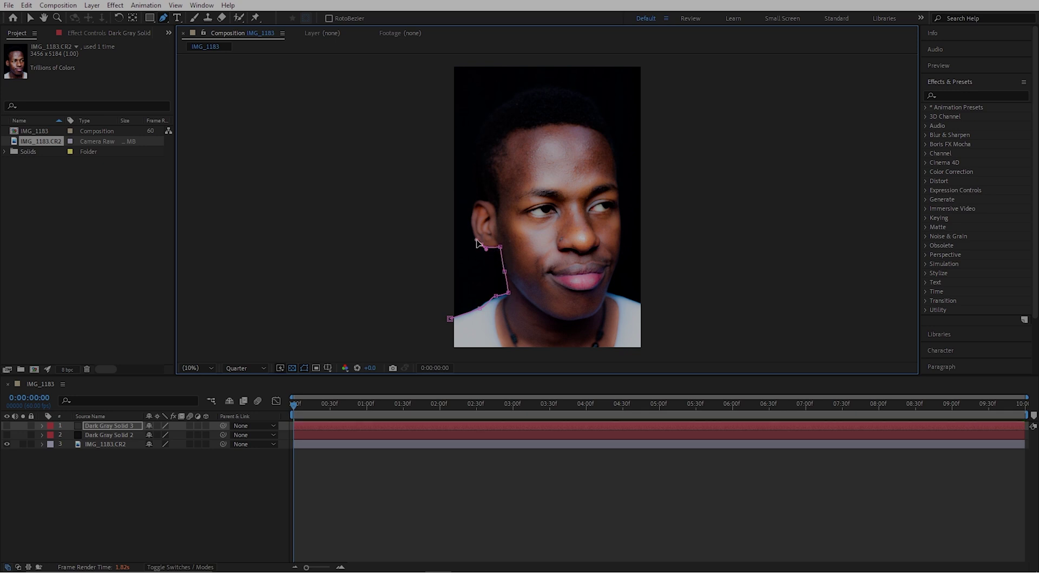
{"action": "left_click", "coordinate": [472, 221]}
{"action": "left_click", "coordinate": [476, 201]}
{"action": "left_click", "coordinate": [478, 185]}
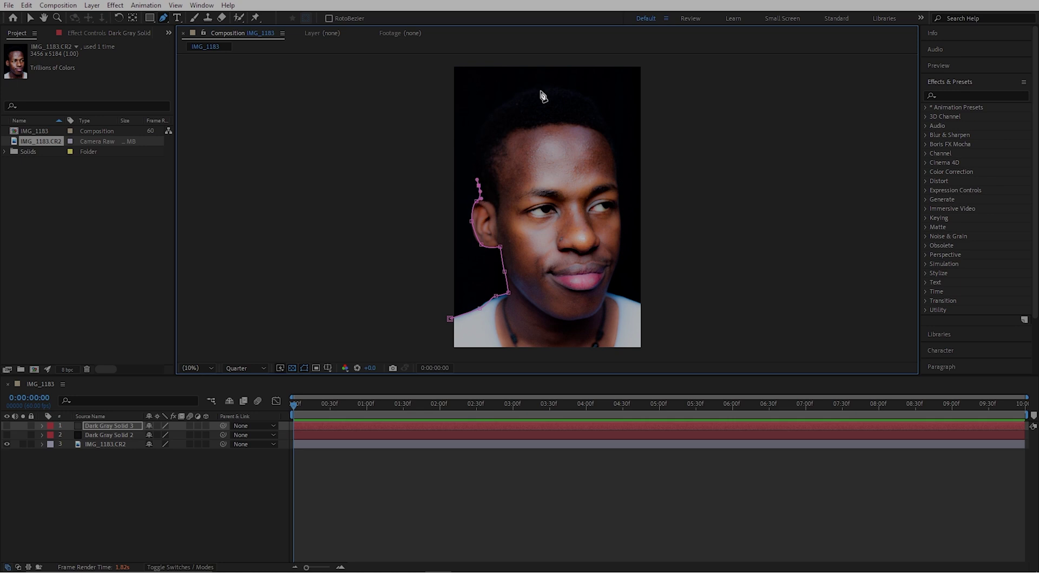
{"action": "left_click_drag", "start_coordinate": [549, 88], "coordinate": [595, 87]}
- Trace the mask down the right side and shoulder, close it, and show the silhouette
{"action": "left_click", "coordinate": [619, 202]}
{"action": "left_click", "coordinate": [620, 240]}
{"action": "left_click", "coordinate": [615, 268]}
{"action": "left_click", "coordinate": [606, 293]}
{"action": "left_click", "coordinate": [642, 305]}
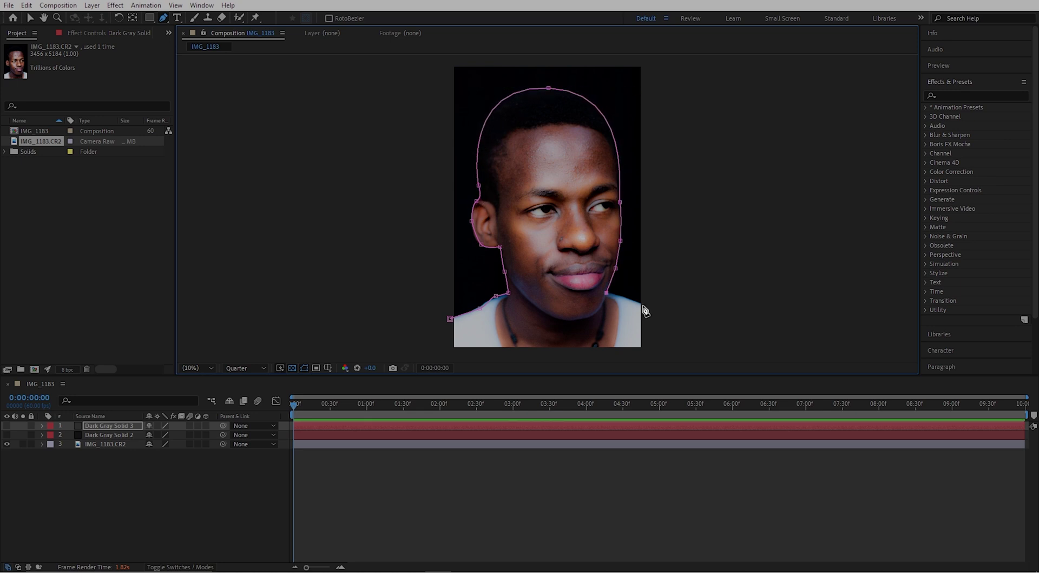
{"action": "left_click", "coordinate": [660, 327]}
{"action": "left_click", "coordinate": [648, 355]}
{"action": "left_click", "coordinate": [488, 356]}
{"action": "left_click", "coordinate": [439, 348]}
{"action": "left_click", "coordinate": [450, 318]}
{"action": "left_click", "coordinate": [7, 425]}
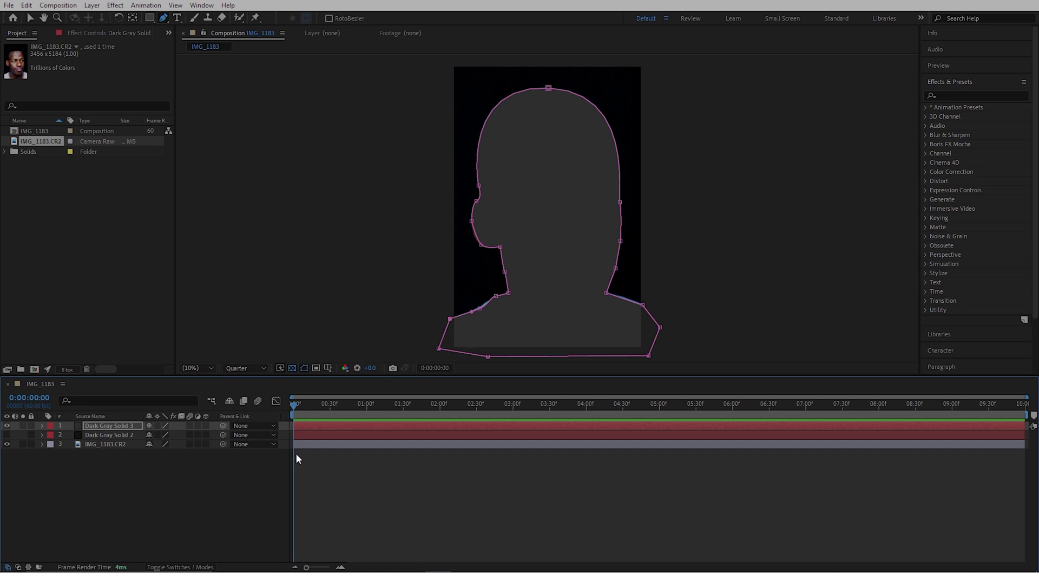
{"action": "left_click", "coordinate": [262, 459]}
- Add another grey 333333 solid, Dark Gray Solid 4, and hide it
{"action": "left_click", "coordinate": [8, 425]}
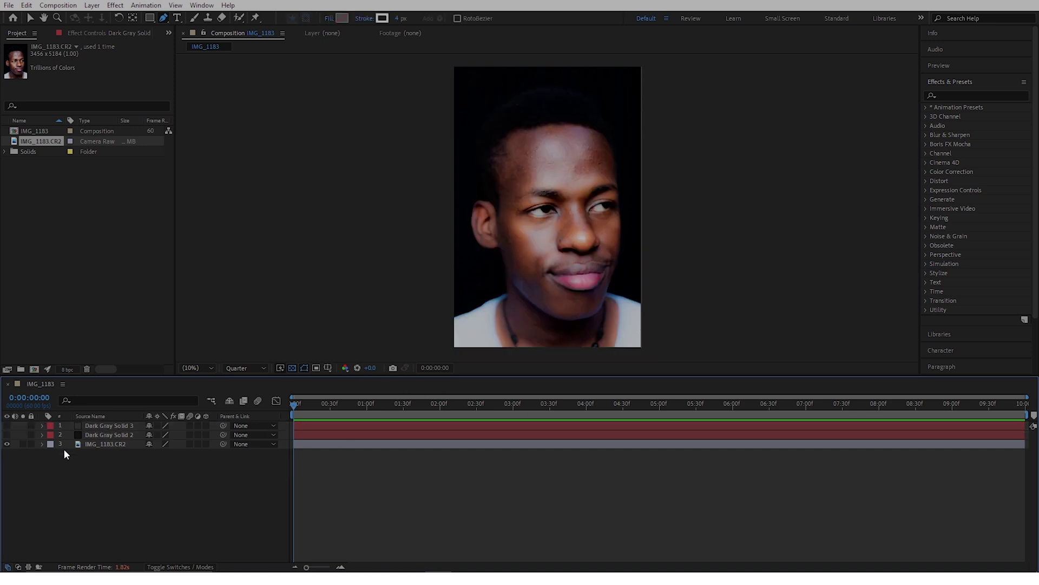
{"action": "right_click", "coordinate": [255, 470]}
{"action": "mouse_move", "coordinate": [278, 339]}
{"action": "left_click", "coordinate": [448, 364]}
{"action": "left_click", "coordinate": [513, 350]}
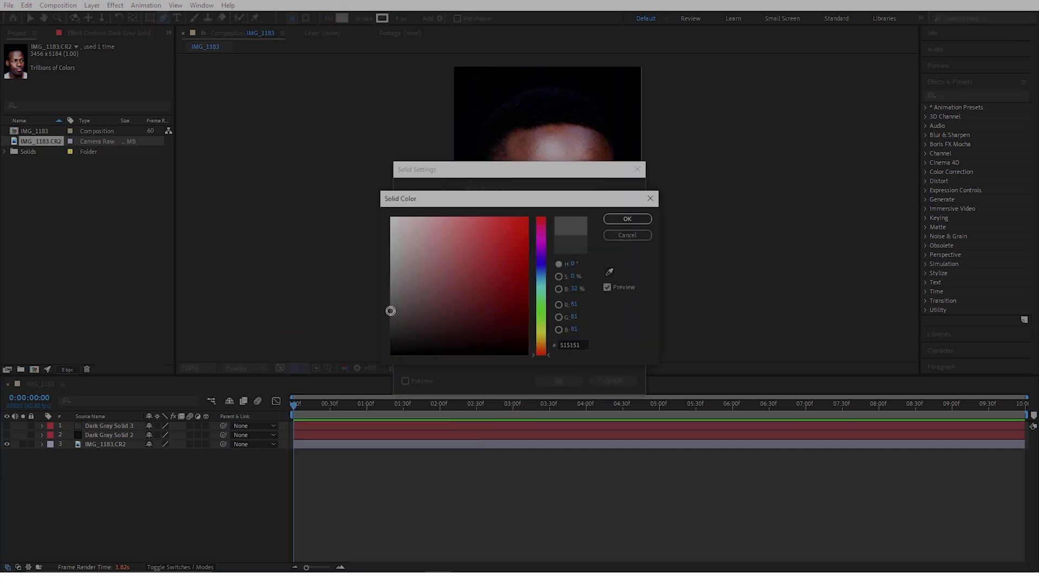
{"action": "left_click", "coordinate": [622, 219]}
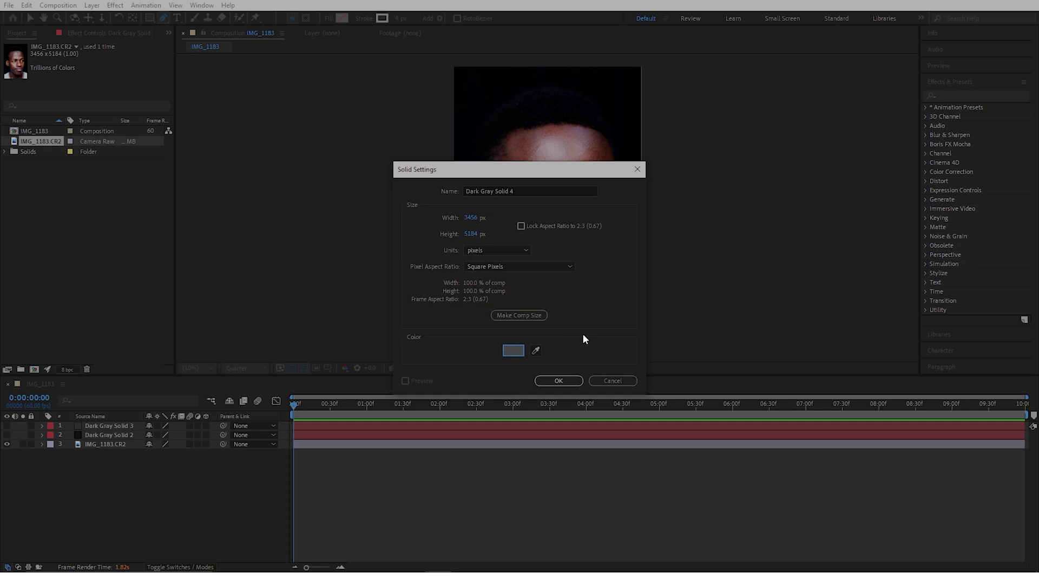
{"action": "left_click", "coordinate": [561, 380]}
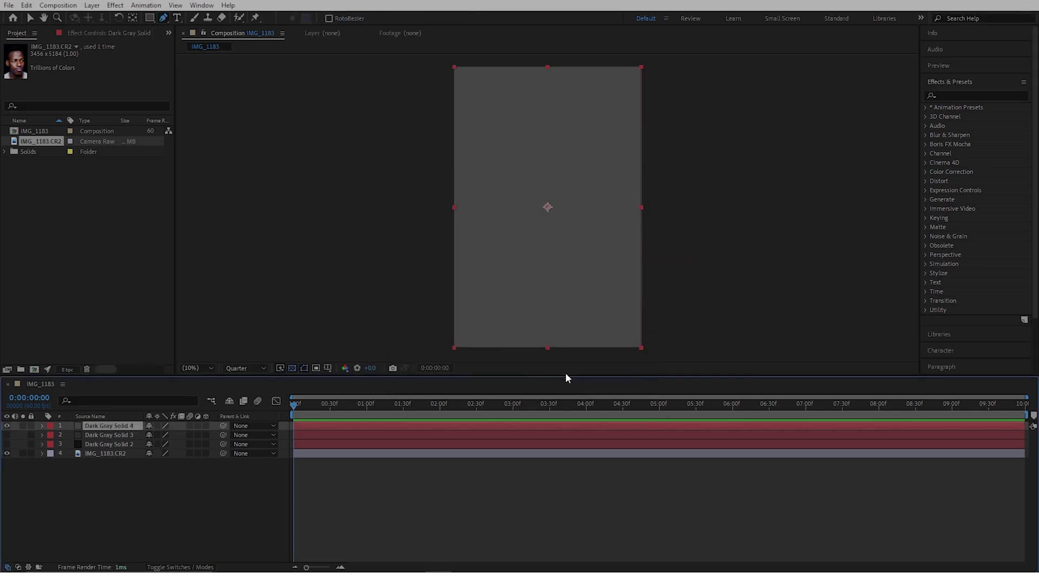
{"action": "left_click", "coordinate": [7, 426]}
- Draw a mask around the face outline on Dark Gray Solid 4
{"action": "left_click", "coordinate": [503, 259]}
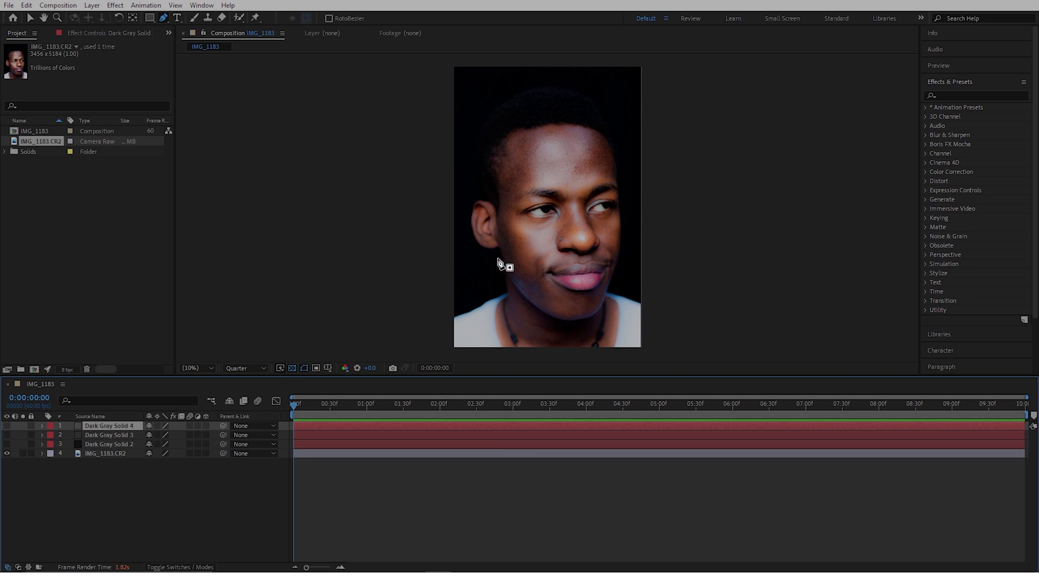
{"action": "left_click", "coordinate": [492, 142]}
{"action": "left_click", "coordinate": [549, 93]}
{"action": "left_click", "coordinate": [613, 165]}
{"action": "left_click", "coordinate": [572, 318]}
{"action": "left_click", "coordinate": [502, 250]}
{"action": "left_click", "coordinate": [7, 426]}
{"action": "left_click", "coordinate": [7, 425]}
- Add a pale gray-red solid and trace a face mask on it
{"action": "key", "text": "ctrl+y"}
{"action": "left_click", "coordinate": [563, 381]}
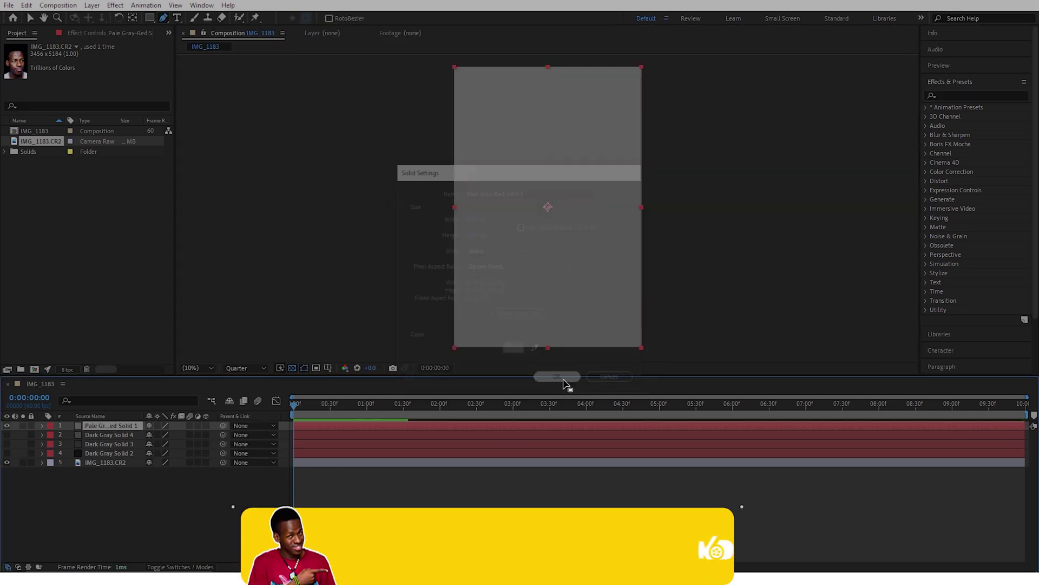
{"action": "left_click", "coordinate": [7, 425]}
{"action": "left_click", "coordinate": [549, 92]}
{"action": "left_click", "coordinate": [612, 165]}
- Add a second pale gray-red solid, hide it, and mask the inner face
{"action": "key", "text": "ctrl+y"}
{"action": "key", "text": "Return"}
{"action": "left_click", "coordinate": [7, 425]}
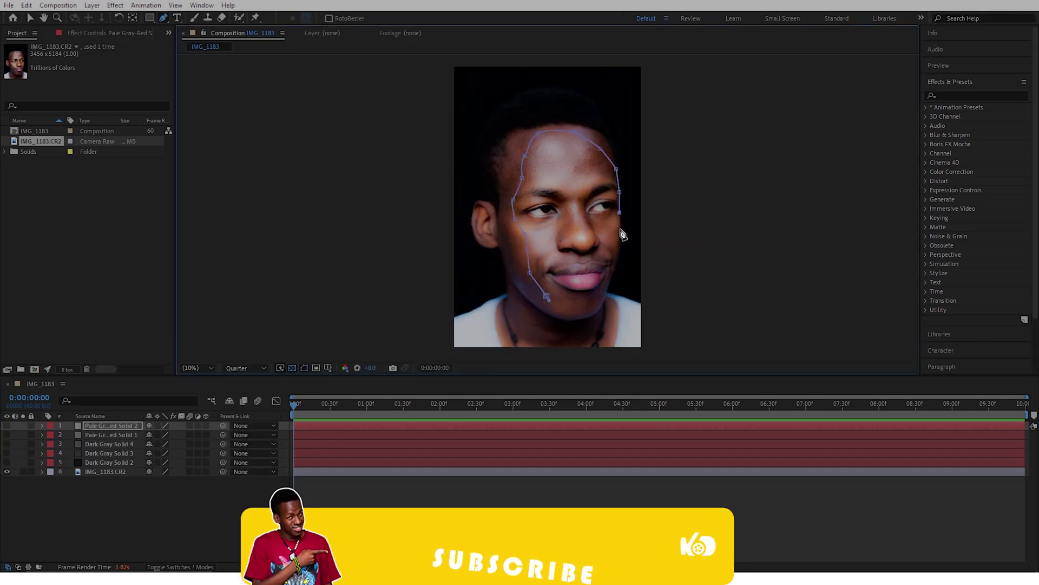
{"action": "left_click", "coordinate": [599, 232]}
{"action": "left_click", "coordinate": [545, 314]}
{"action": "left_click", "coordinate": [7, 425]}
- Add a light gray solid and trace a smaller mask on the face
{"action": "key", "text": "ctrl+y"}
{"action": "left_click", "coordinate": [559, 380]}
{"action": "left_click", "coordinate": [7, 425]}
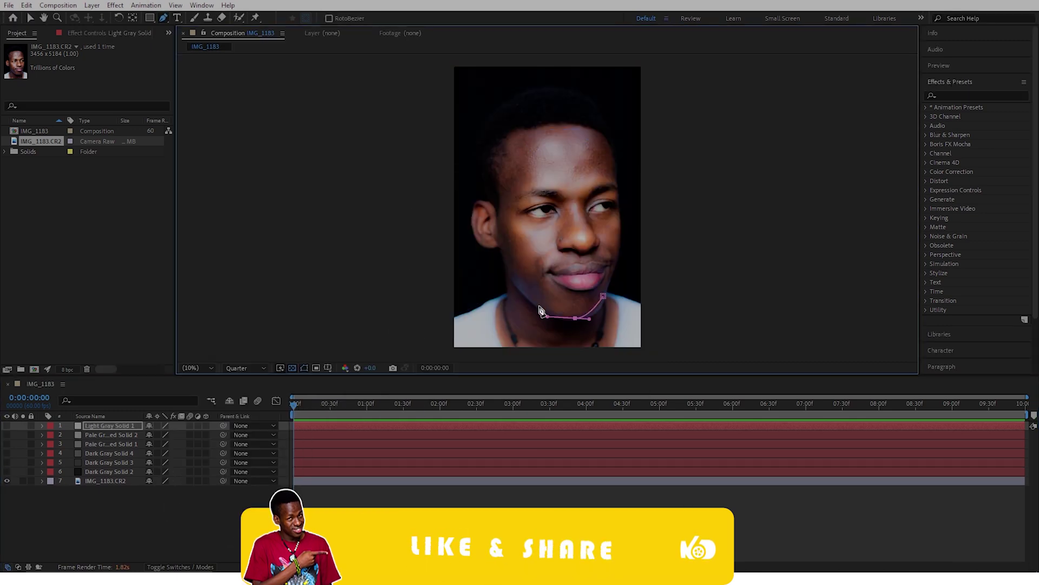
{"action": "left_click", "coordinate": [547, 260]}
{"action": "left_click", "coordinate": [608, 301]}
{"action": "left_click", "coordinate": [7, 426]}
- Add another light gray solid and mask the area around the mouth
{"action": "key", "text": "ctrl+y"}
{"action": "key", "text": "Return"}
{"action": "left_click", "coordinate": [7, 426]}
{"action": "left_click", "coordinate": [541, 267]}
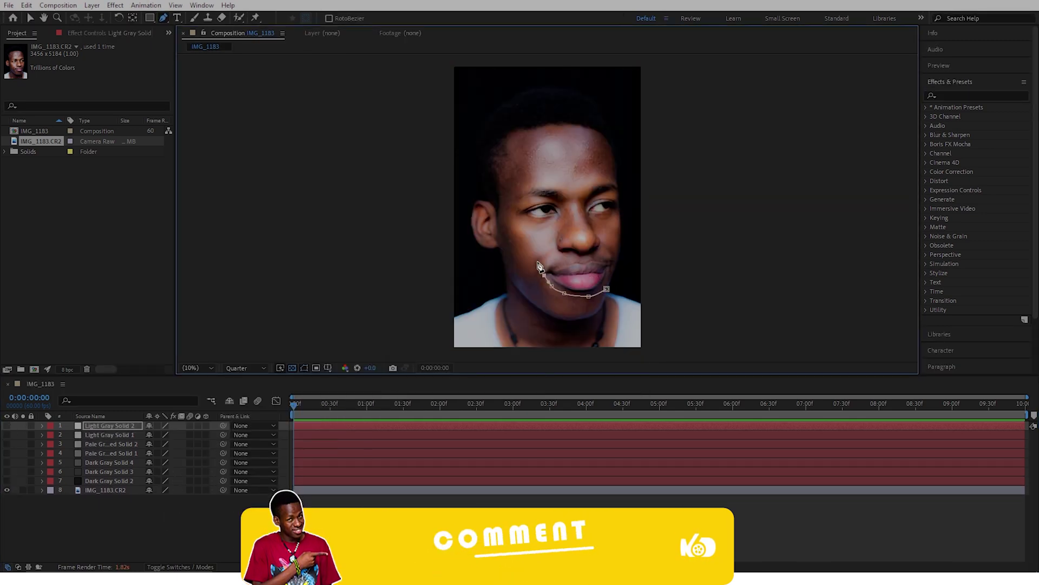
{"action": "left_click", "coordinate": [557, 255]}
{"action": "left_click", "coordinate": [615, 271]}
{"action": "left_click", "coordinate": [7, 426]}
- Add White Solid 1, hide it, and clear the layer selection
{"action": "key", "text": "ctrl+y"}
{"action": "key", "text": "Return"}
{"action": "left_click", "coordinate": [8, 425]}
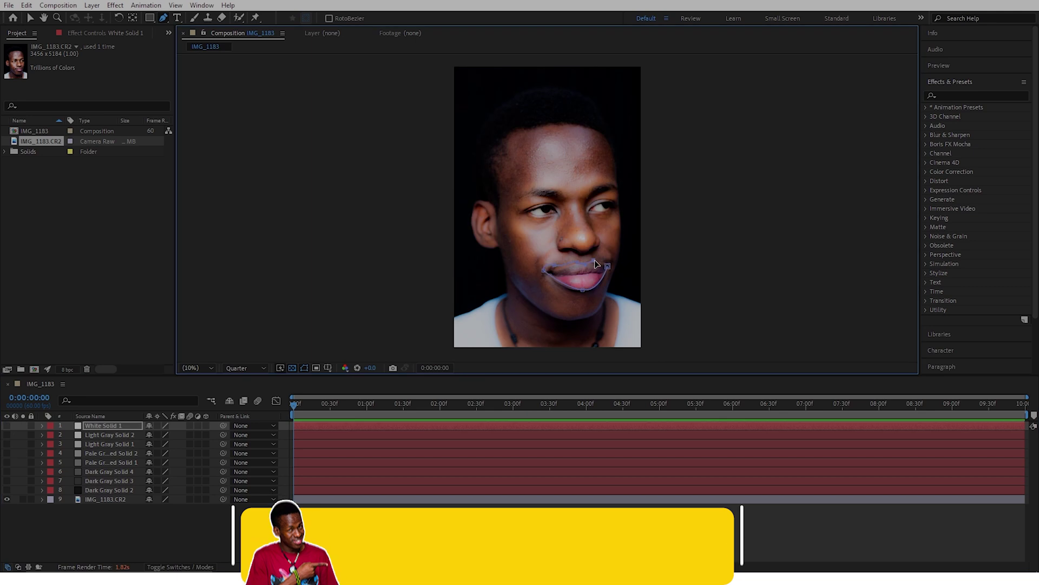
{"action": "left_click", "coordinate": [261, 515]}
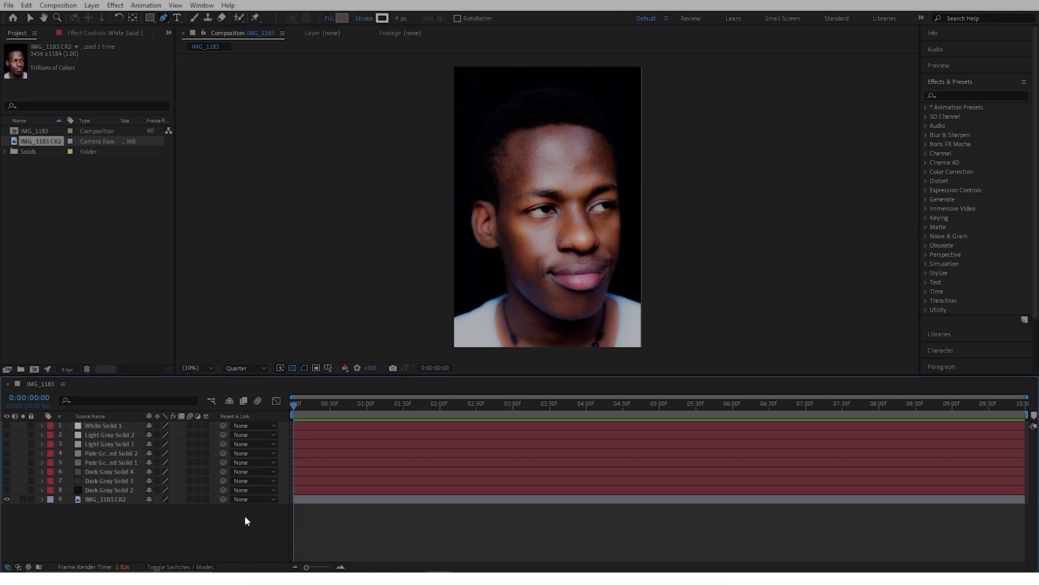
- Turn visibility back on for all eight gray solids, from Dark Gray Solid 2 to White Solid 1
{"action": "left_click", "coordinate": [7, 489]}
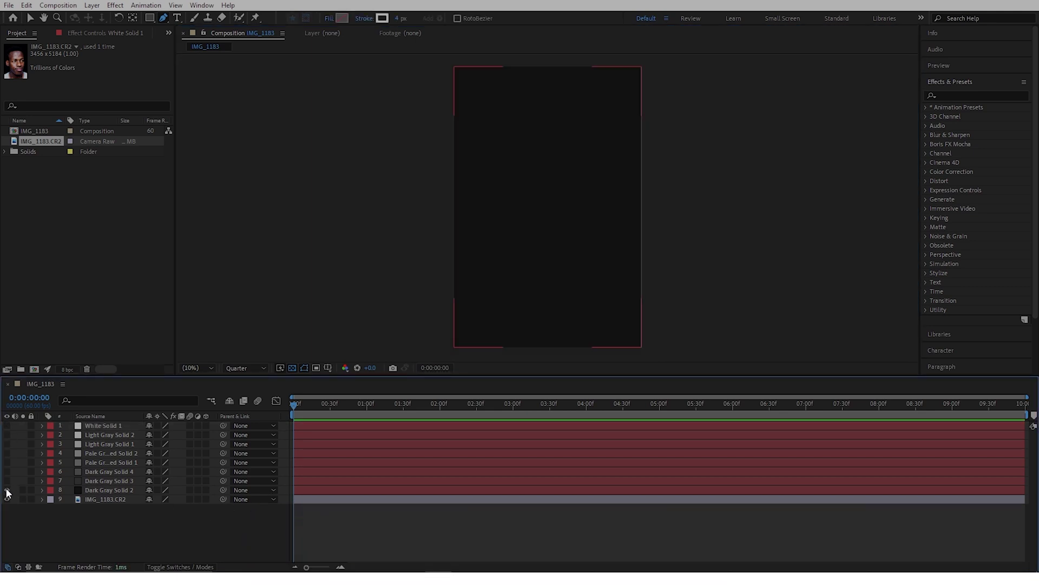
{"action": "left_click", "coordinate": [7, 481]}
{"action": "left_click", "coordinate": [7, 472]}
{"action": "left_click", "coordinate": [7, 462]}
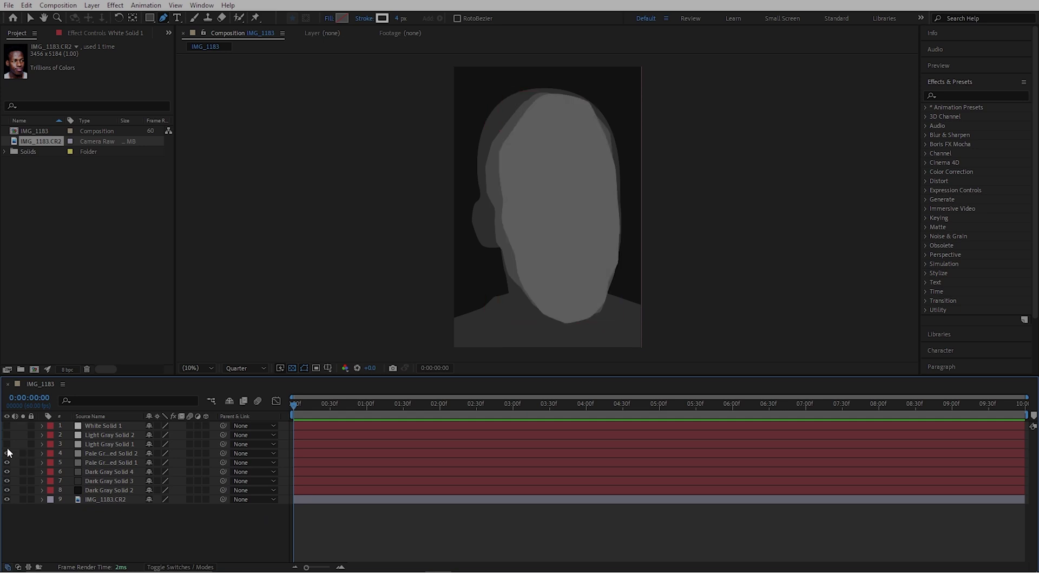
{"action": "left_click", "coordinate": [7, 454]}
{"action": "left_click", "coordinate": [7, 444]}
{"action": "left_click", "coordinate": [7, 435]}
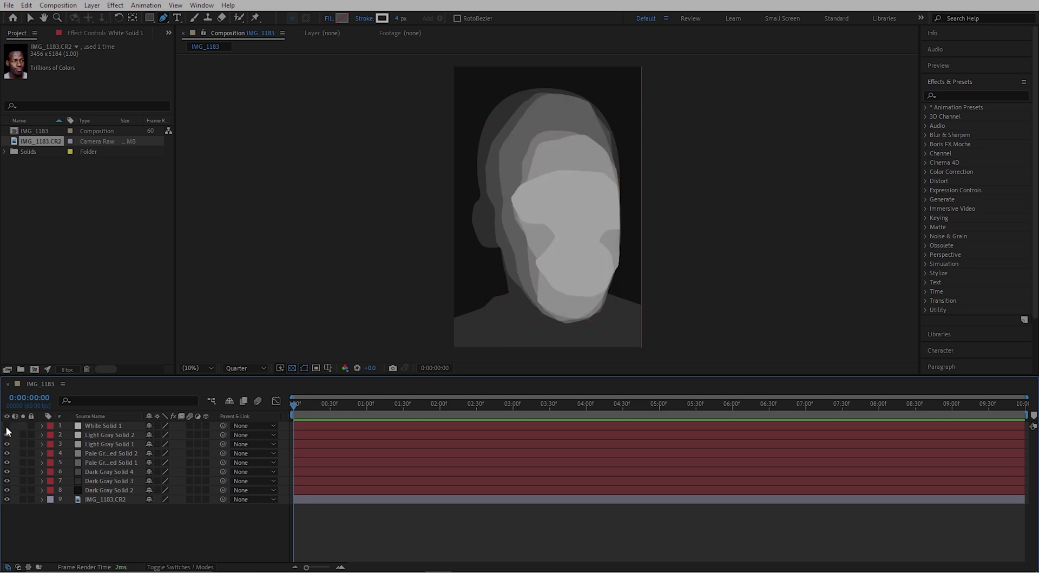
{"action": "left_click", "coordinate": [7, 425]}
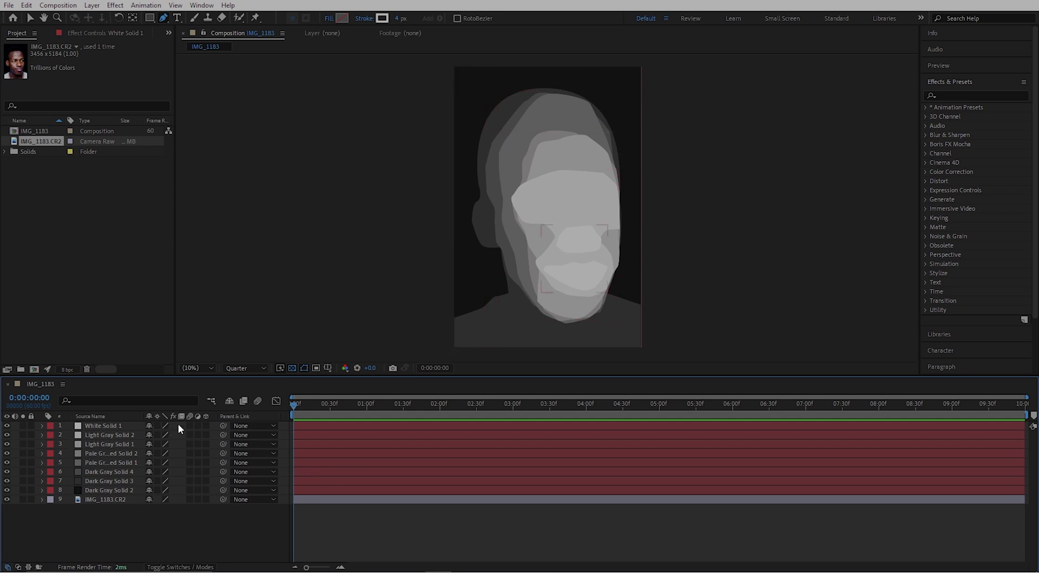
- Select all eight solids and set their Mask Feather to 70 pixels
{"action": "left_click_drag", "start_coordinate": [178, 423], "coordinate": [126, 488]}
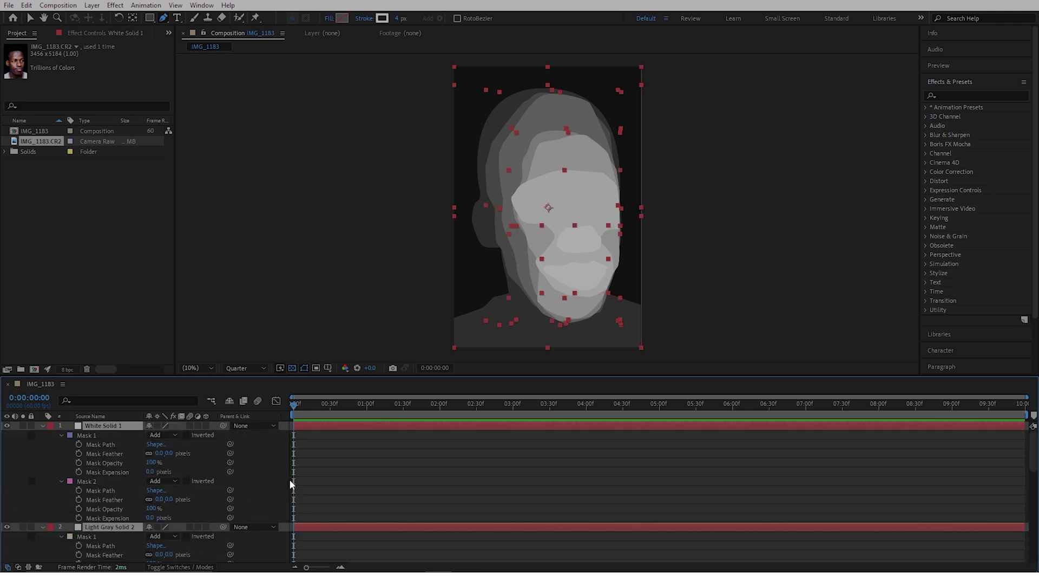
{"action": "left_click", "coordinate": [159, 453]}
{"action": "type", "text": "70"}
{"action": "left_click", "coordinate": [244, 465]}
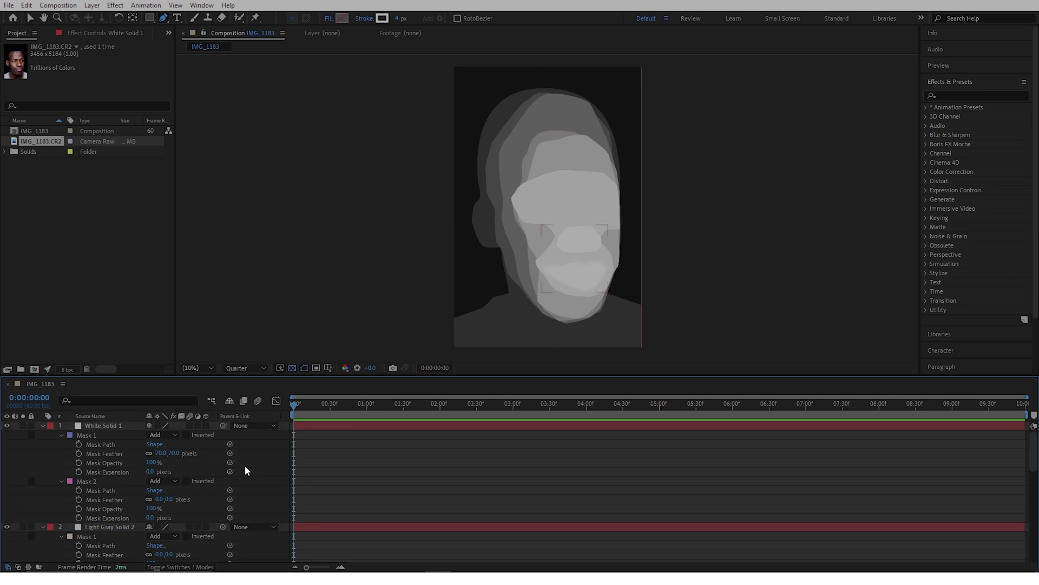
{"action": "left_click", "coordinate": [160, 499]}
{"action": "type", "text": "70"}
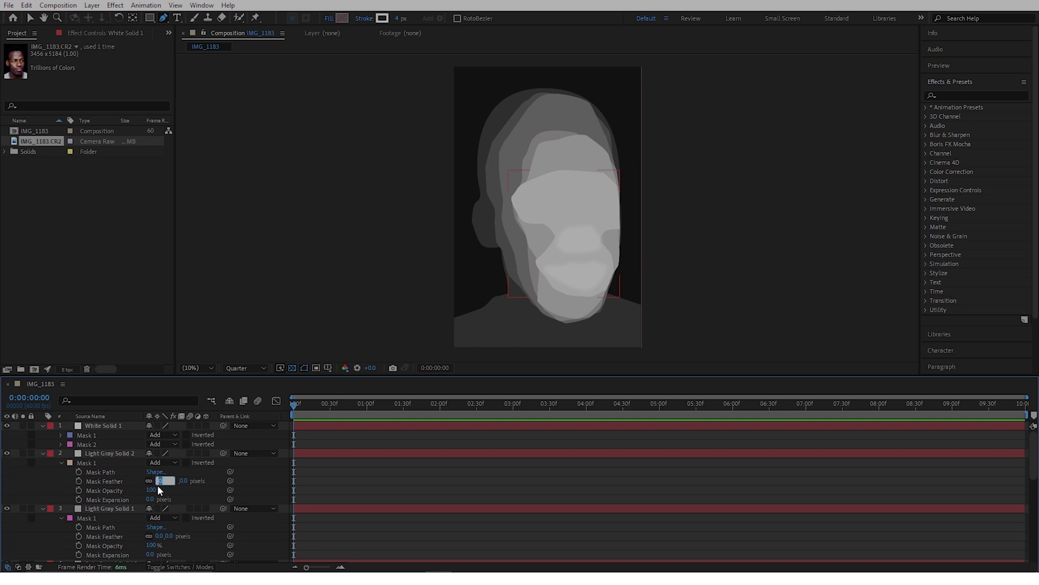
{"action": "left_click", "coordinate": [160, 499]}
{"action": "type", "text": "70"}
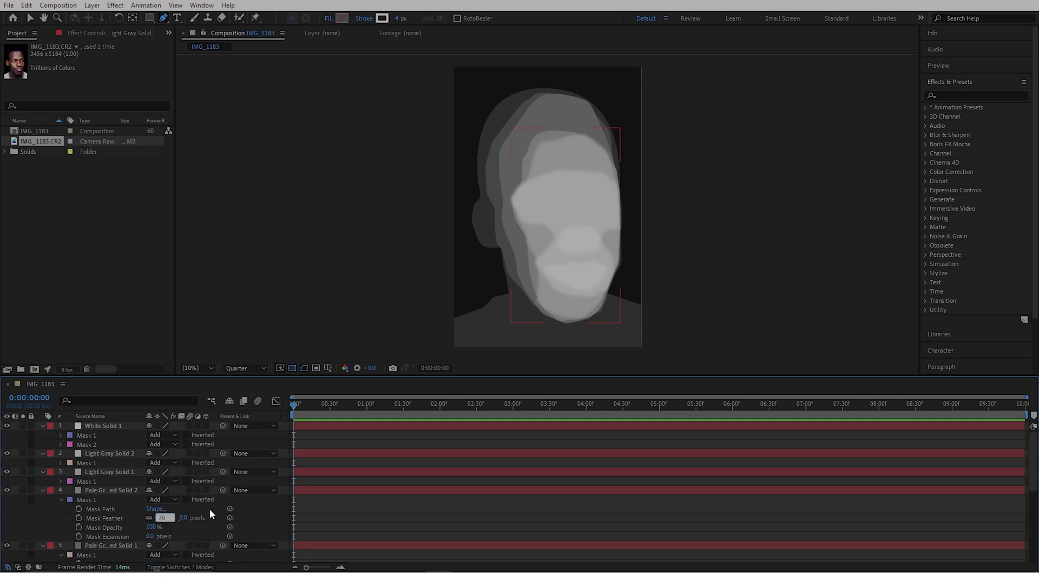
{"action": "key", "text": "Return"}
{"action": "scroll", "coordinate": [209, 536], "scroll_direction": "down", "scroll_amount": 3}
{"action": "left_click", "coordinate": [134, 492]}
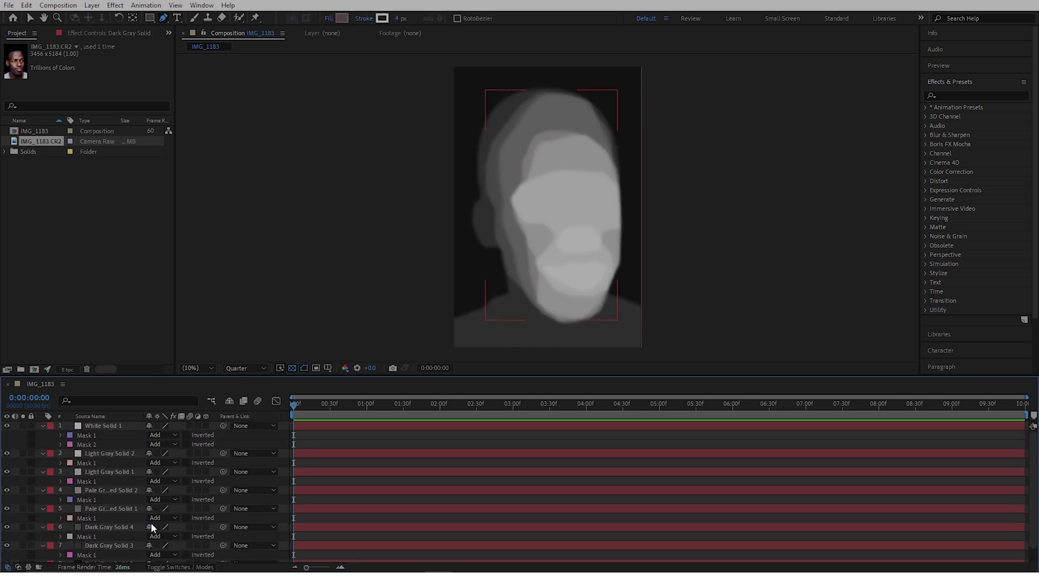
- Collapse the mask properties of all the gray solid layers
{"action": "left_click", "coordinate": [41, 431]}
{"action": "left_click", "coordinate": [41, 435]}
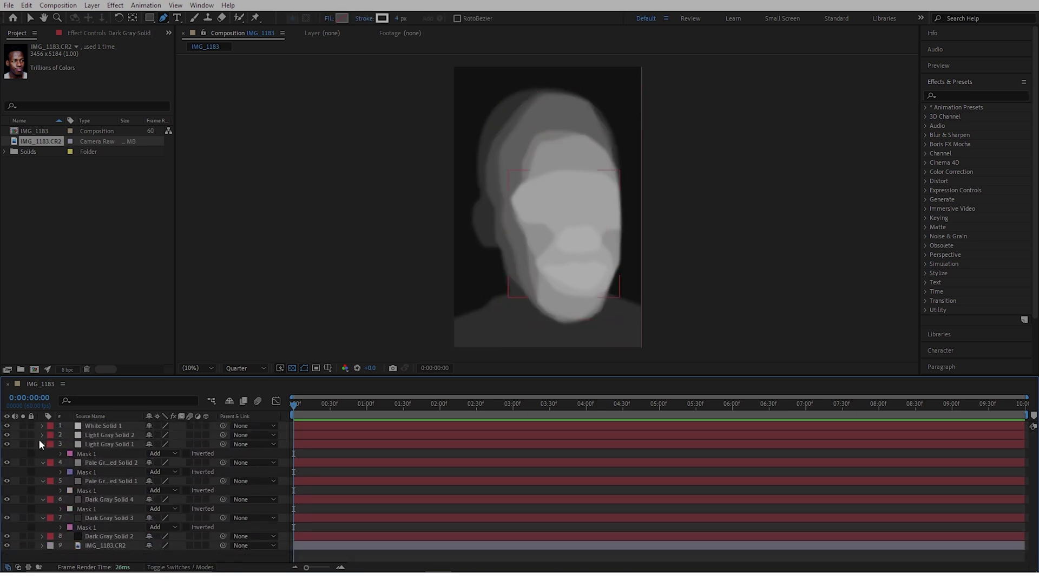
{"action": "left_click", "coordinate": [41, 444]}
{"action": "left_click", "coordinate": [42, 453]}
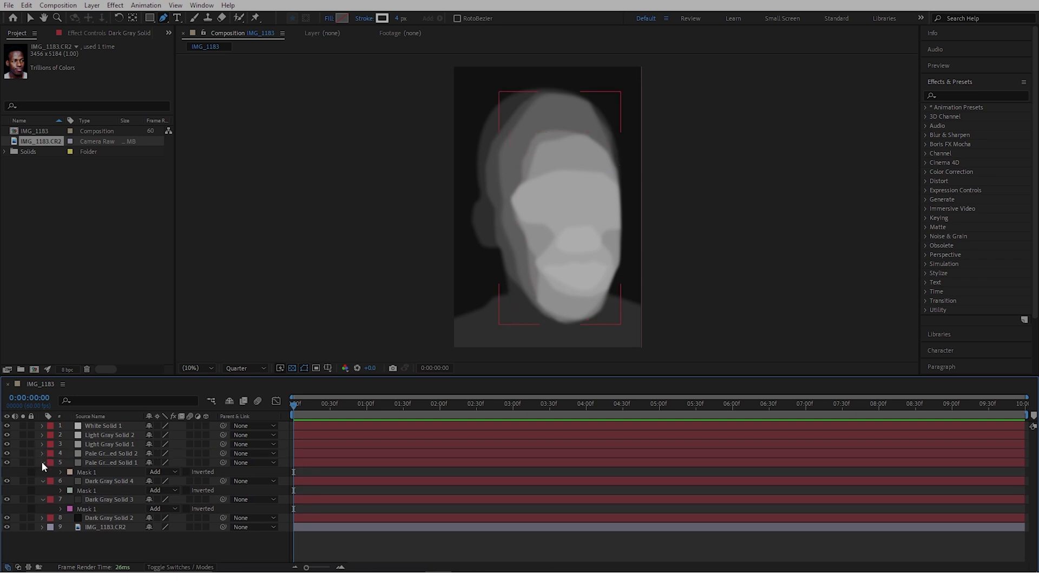
{"action": "left_click", "coordinate": [42, 462]}
{"action": "left_click", "coordinate": [42, 472]}
{"action": "left_click", "coordinate": [43, 480]}
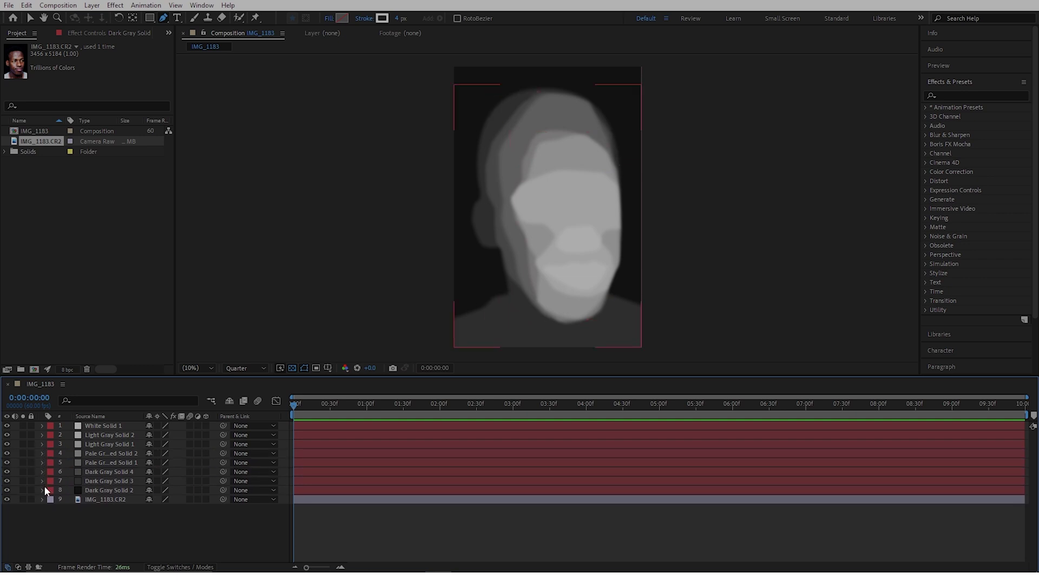
- Precompose the eight selected solids into a composition named 'DEPTH MAP'
{"action": "left_click_drag", "start_coordinate": [174, 488], "coordinate": [121, 428]}
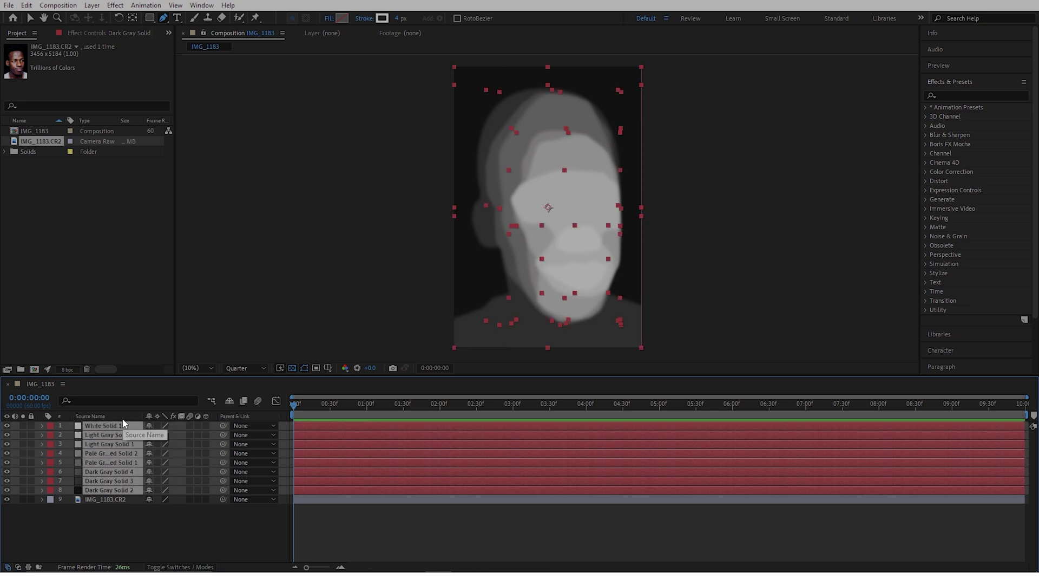
{"action": "key", "text": "ctrl+shift+c"}
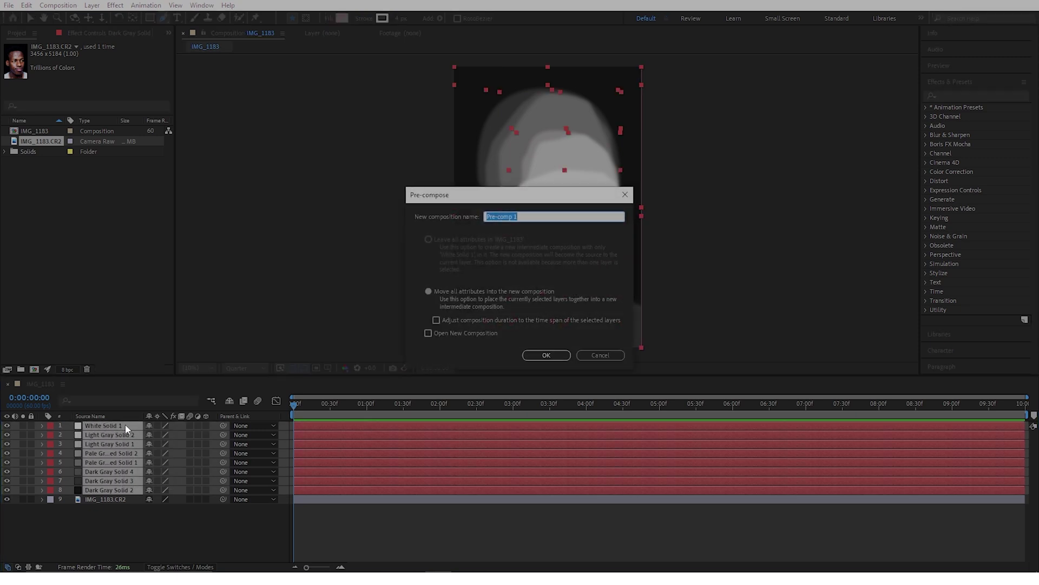
{"action": "type", "text": "DEPTH MAP"}
{"action": "left_click", "coordinate": [547, 355]}
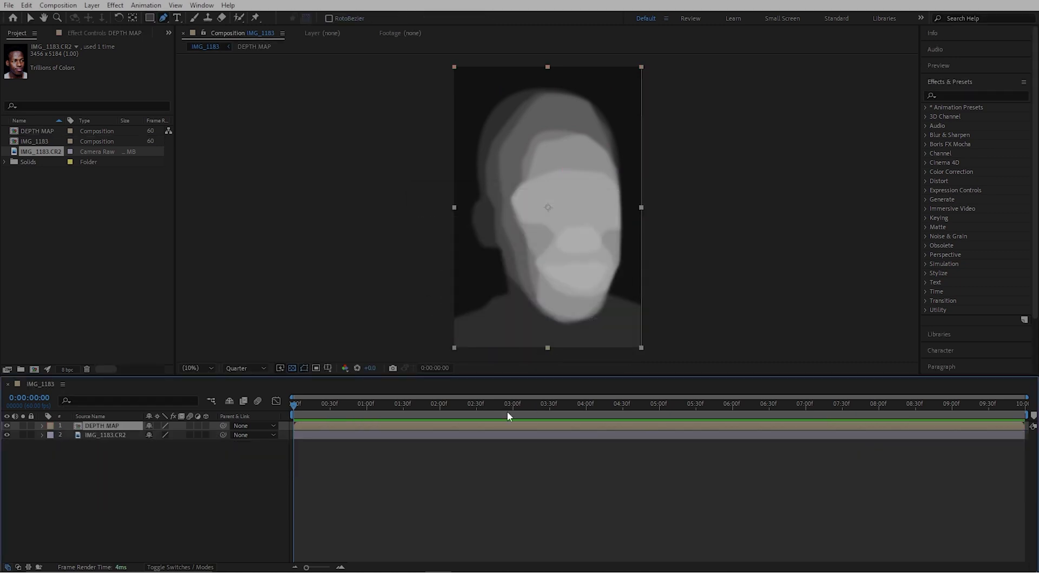
{"action": "left_click", "coordinate": [384, 435]}
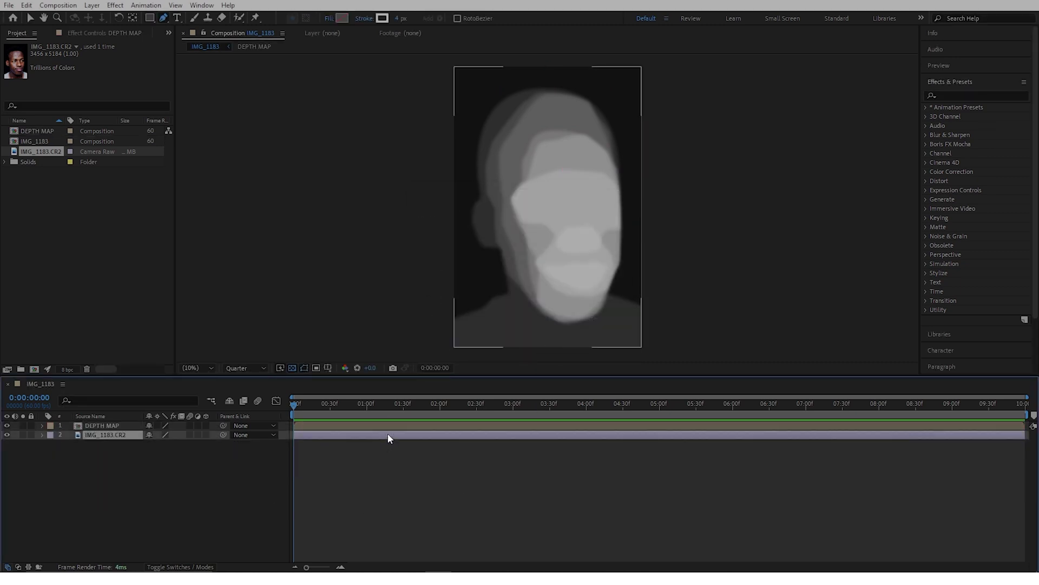
{"action": "left_click", "coordinate": [387, 425]}
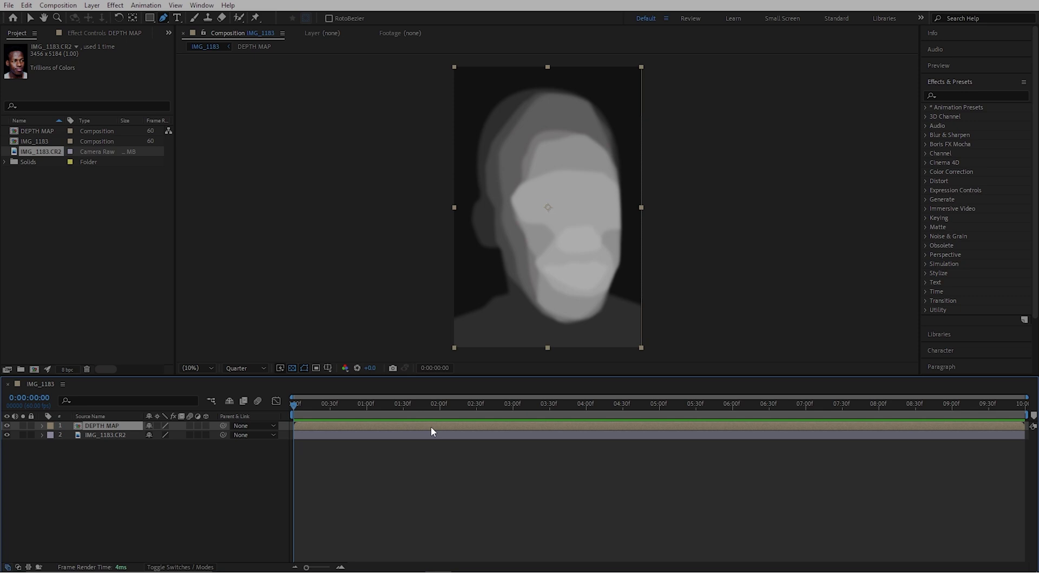
{"action": "left_click", "coordinate": [130, 475]}
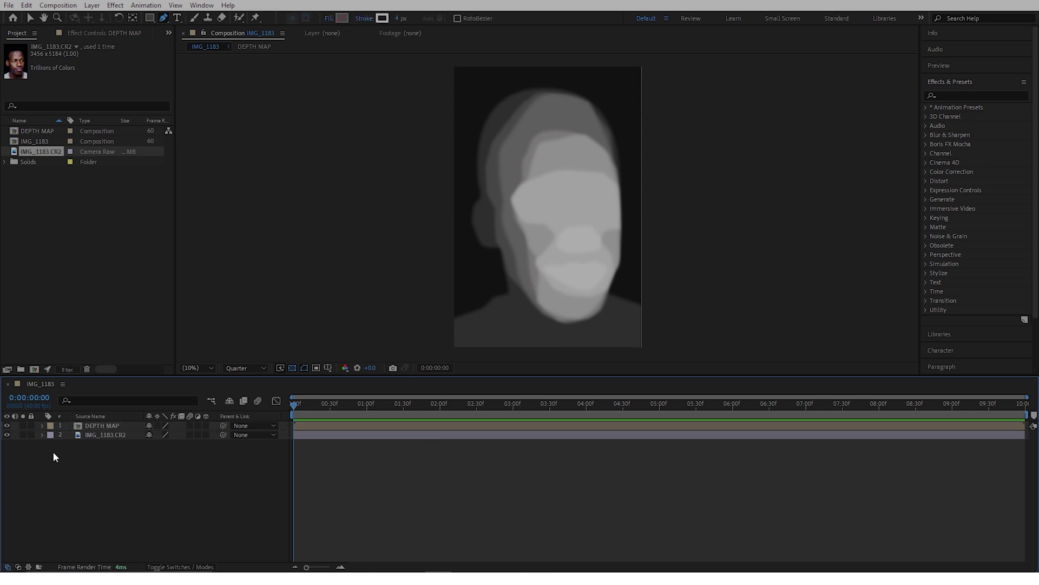
{"action": "left_click", "coordinate": [101, 425]}
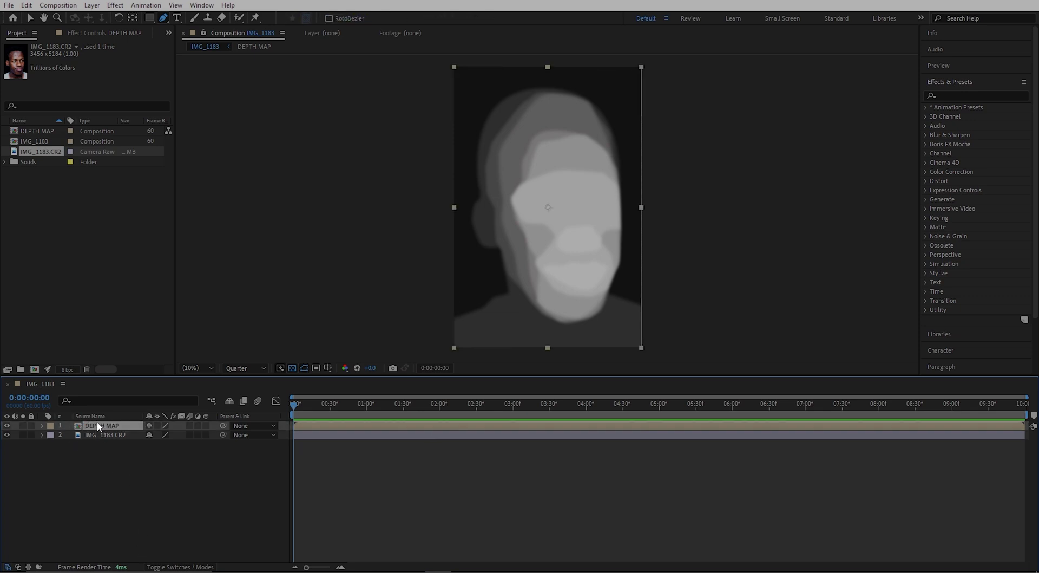
- Hide DEPTH MAP and apply the Displacement Map effect to the portrait photo
{"action": "left_click", "coordinate": [6, 426]}
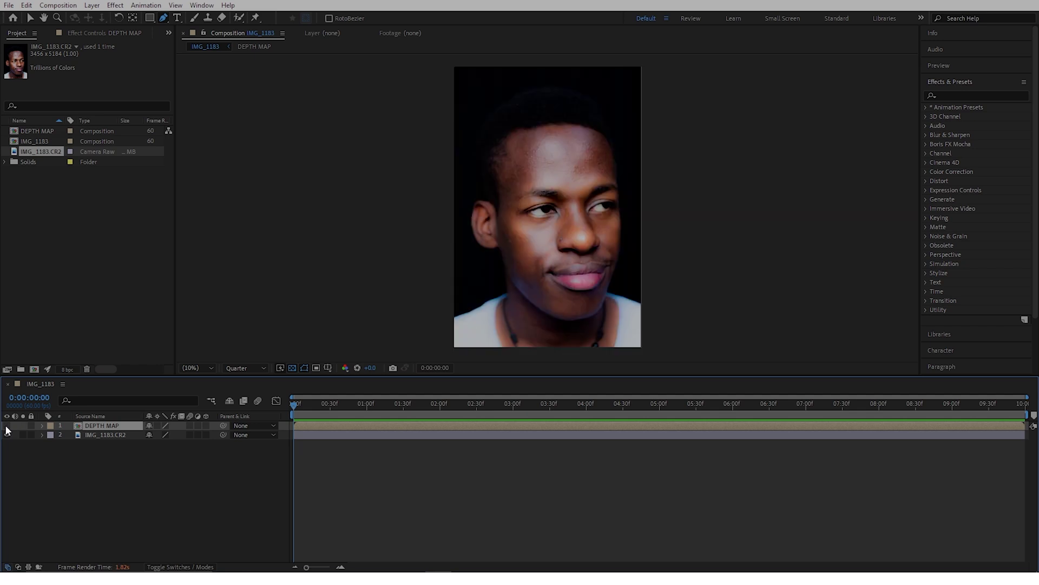
{"action": "left_click", "coordinate": [958, 96]}
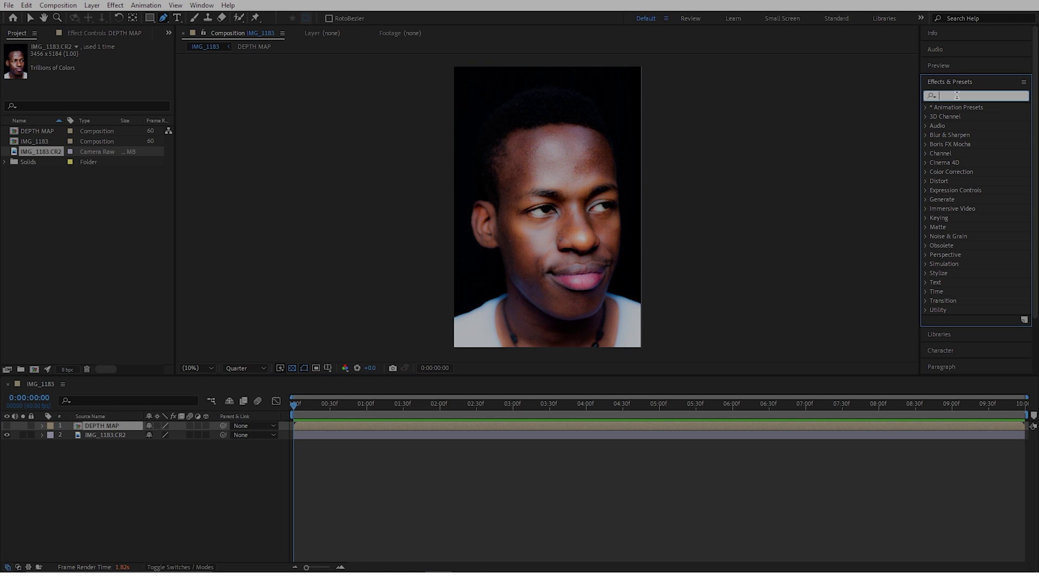
{"action": "type", "text": "disp"}
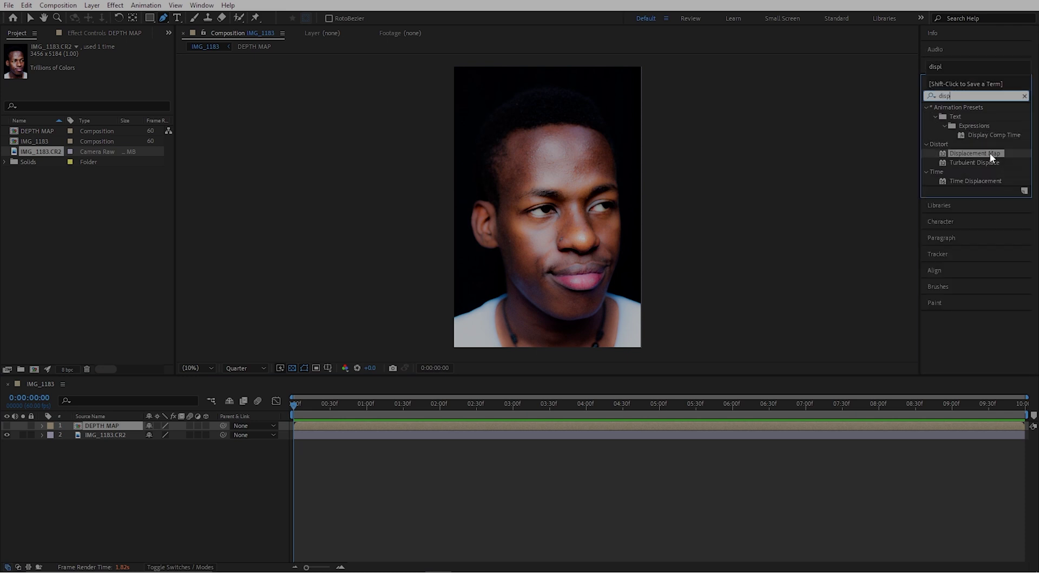
{"action": "left_click_drag", "start_coordinate": [974, 153], "coordinate": [348, 441]}
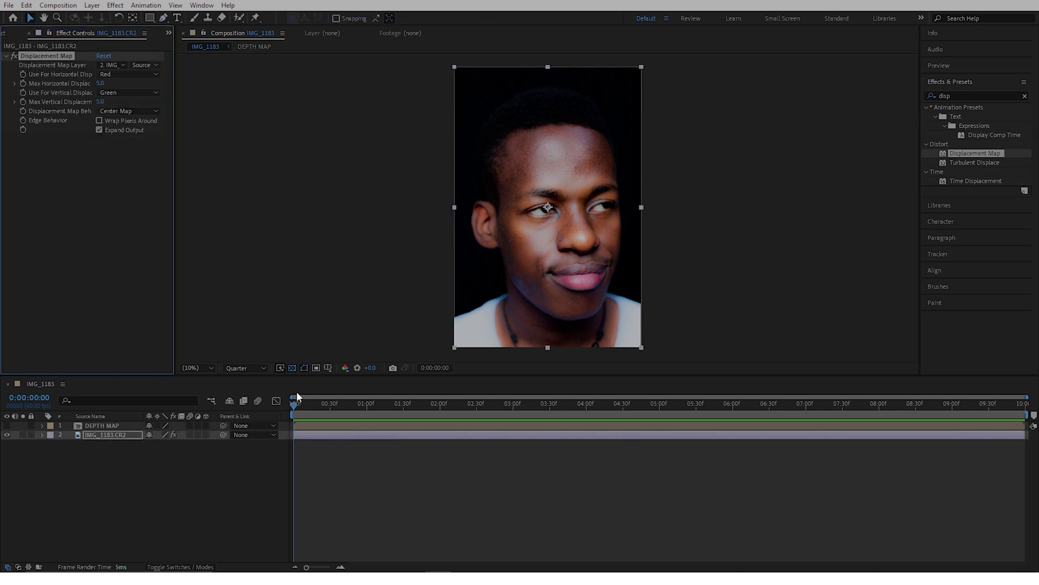
- Set the Displacement Map Layer to 1. DEPTH MAP as Source
{"action": "left_click", "coordinate": [111, 64]}
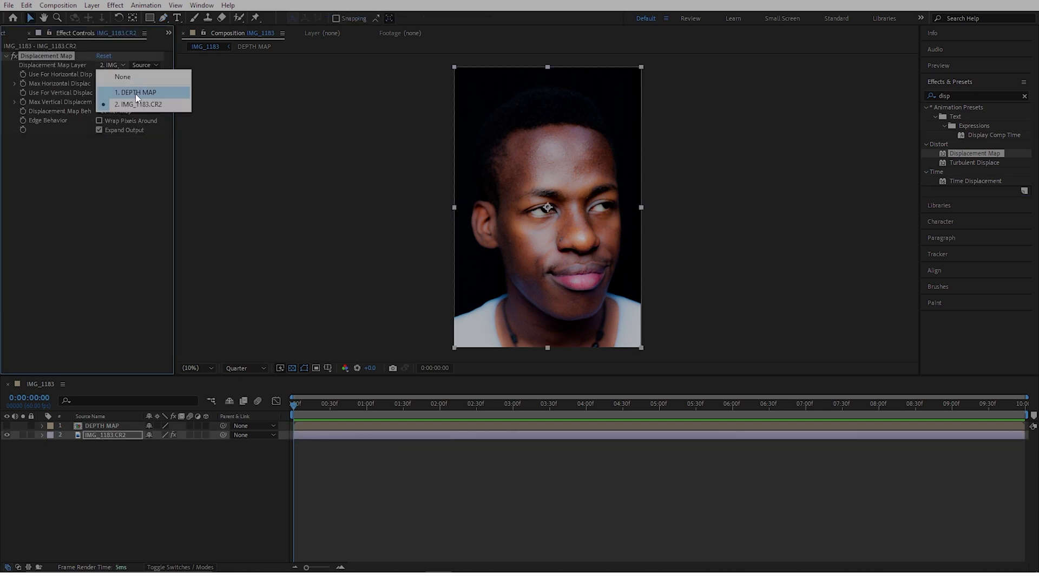
{"action": "left_click", "coordinate": [136, 93]}
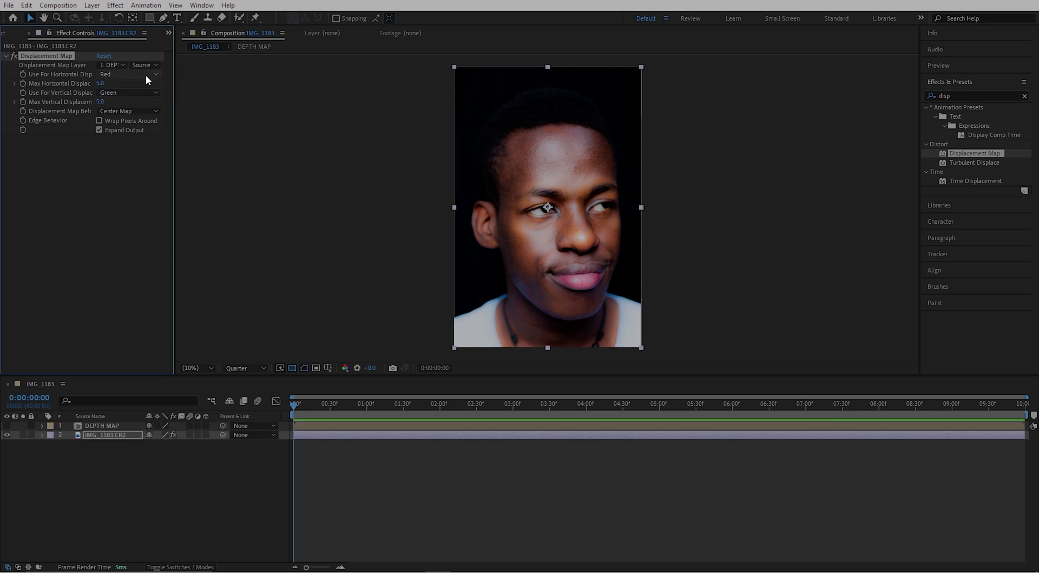
{"action": "left_click", "coordinate": [145, 75]}
- Use Luminance for both horizontal and vertical displacement
{"action": "left_click", "coordinate": [144, 134]}
{"action": "left_click", "coordinate": [147, 95]}
{"action": "left_click", "coordinate": [147, 152]}
- Set Max Horizontal Displacement to -53 with a keyframe and Max Vertical to 54
{"action": "left_click_drag", "start_coordinate": [100, 85], "coordinate": [104, 87]}
{"action": "left_click_drag", "start_coordinate": [97, 86], "coordinate": [144, 165]}
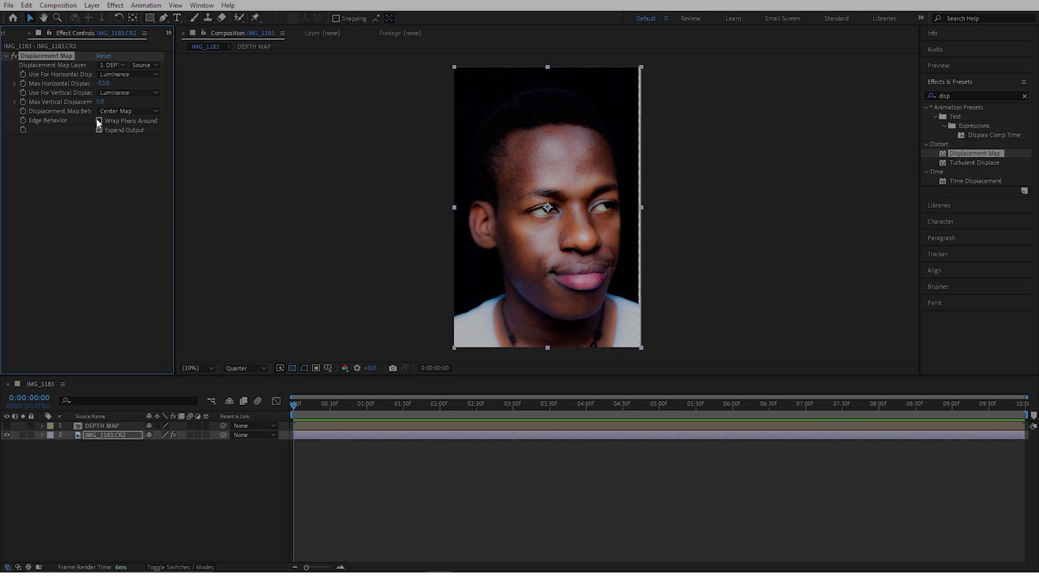
{"action": "left_click", "coordinate": [22, 83]}
{"action": "left_click_drag", "start_coordinate": [100, 102], "coordinate": [106, 103]}
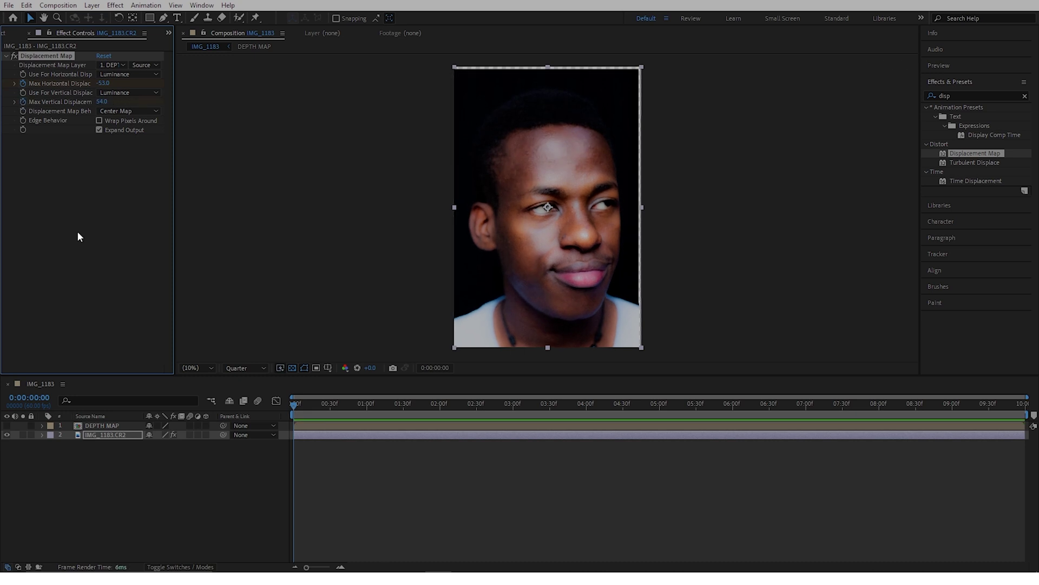
{"action": "left_click", "coordinate": [43, 435]}
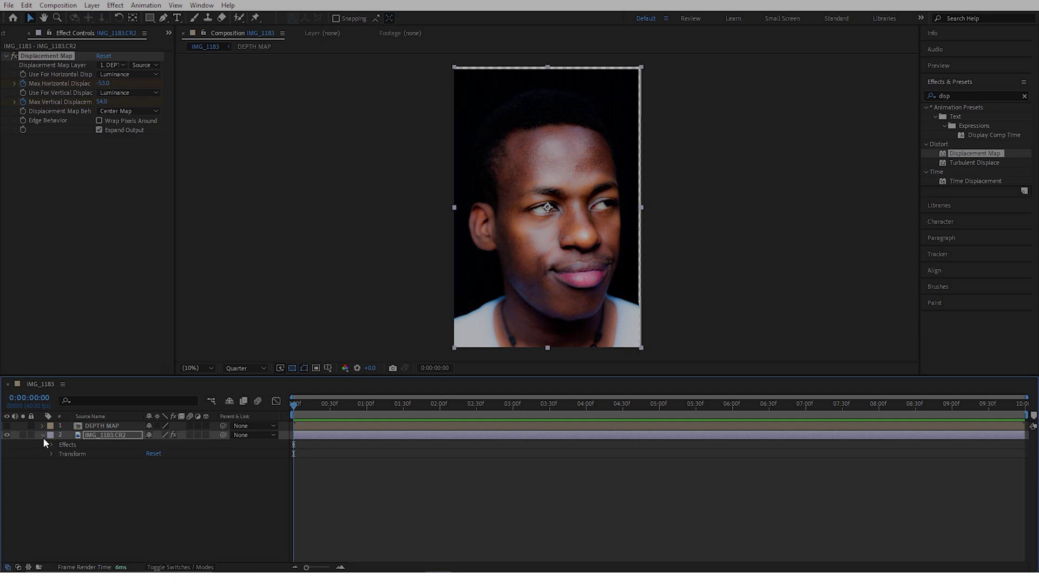
- At 3:00, set the Displacement Map horizontal amount to 31 and vertical to -58
{"action": "left_click", "coordinate": [51, 443]}
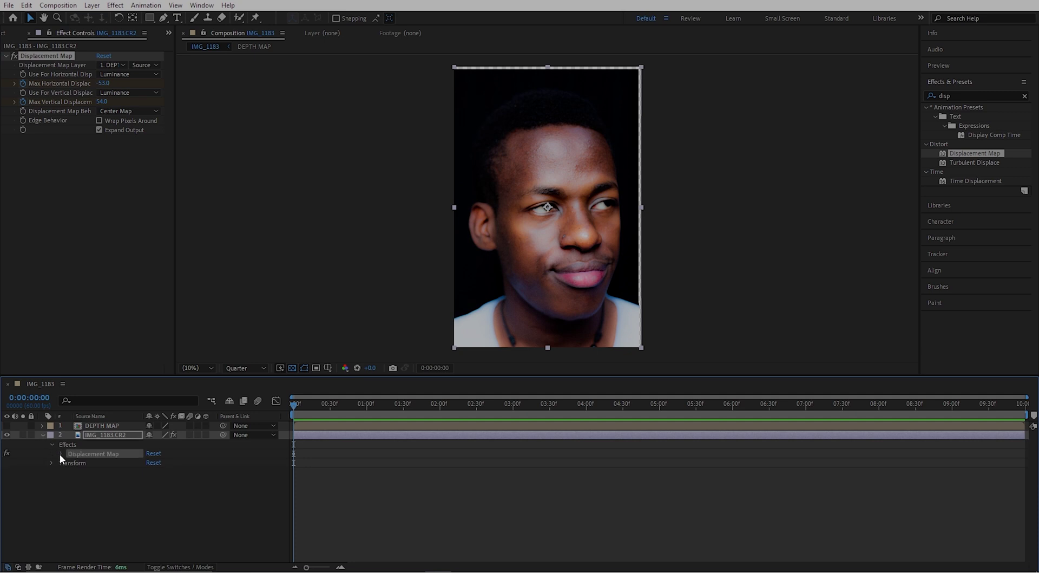
{"action": "left_click", "coordinate": [60, 453]}
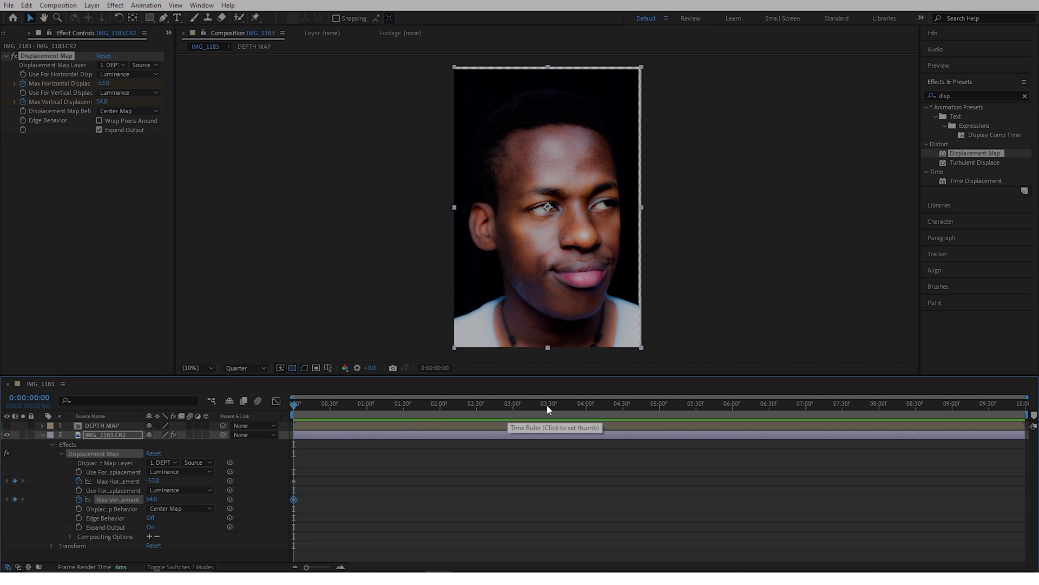
{"action": "left_click", "coordinate": [513, 408]}
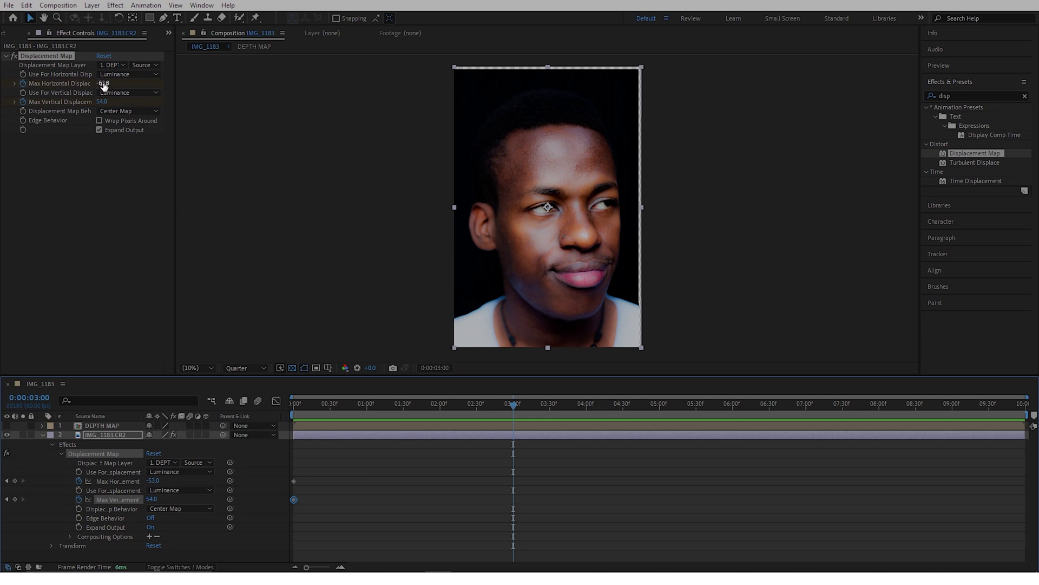
{"action": "mouse_move", "coordinate": [105, 86]}
{"action": "left_mouse_down"}
{"action": "mouse_move", "coordinate": [162, 87]}
{"action": "mouse_move", "coordinate": [101, 89]}
{"action": "left_mouse_up"}
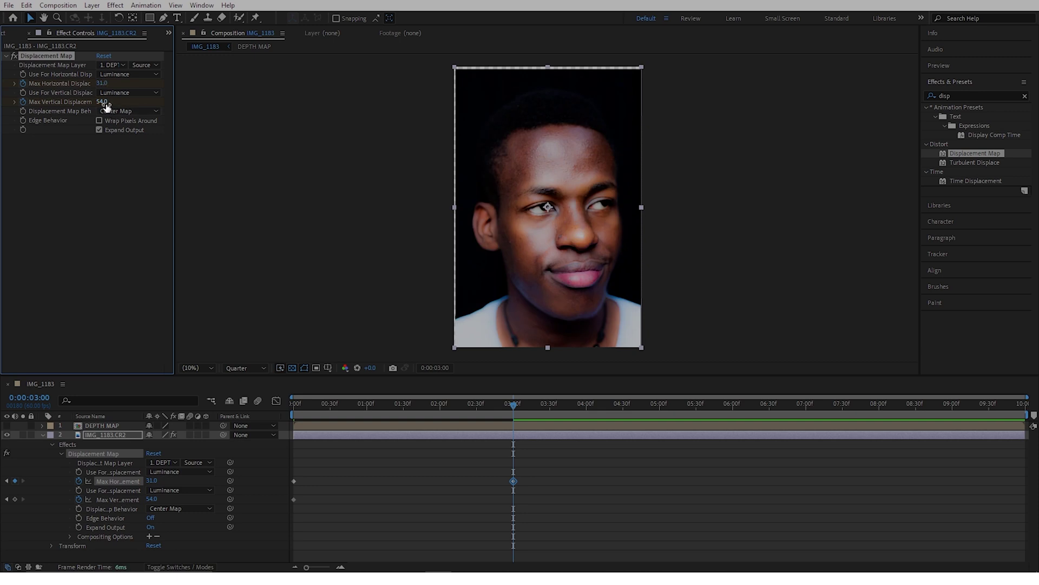
{"action": "left_click_drag", "start_coordinate": [103, 104], "coordinate": [58, 110]}
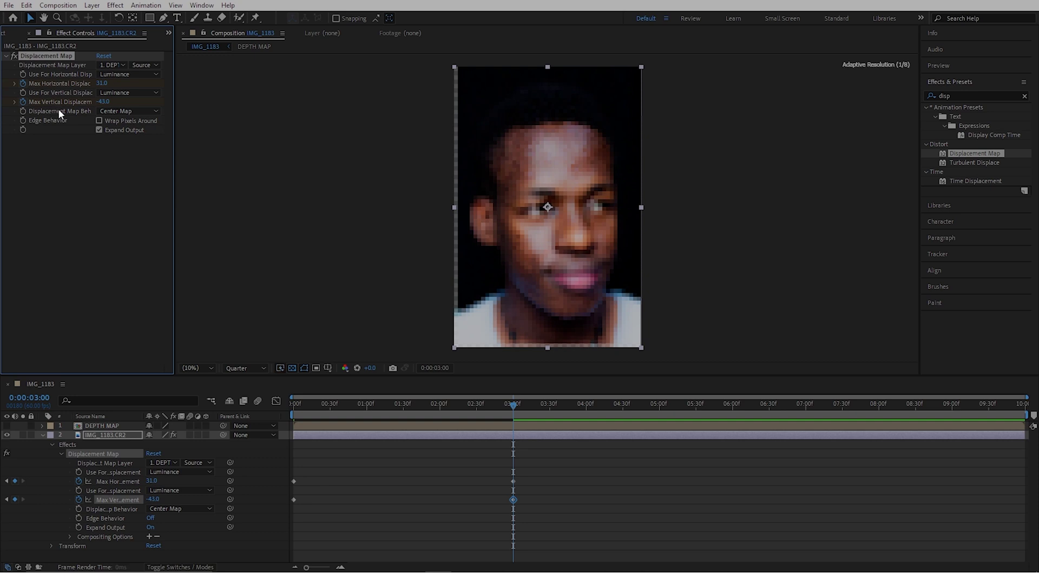
{"action": "left_click_drag", "start_coordinate": [59, 112], "coordinate": [50, 113]}
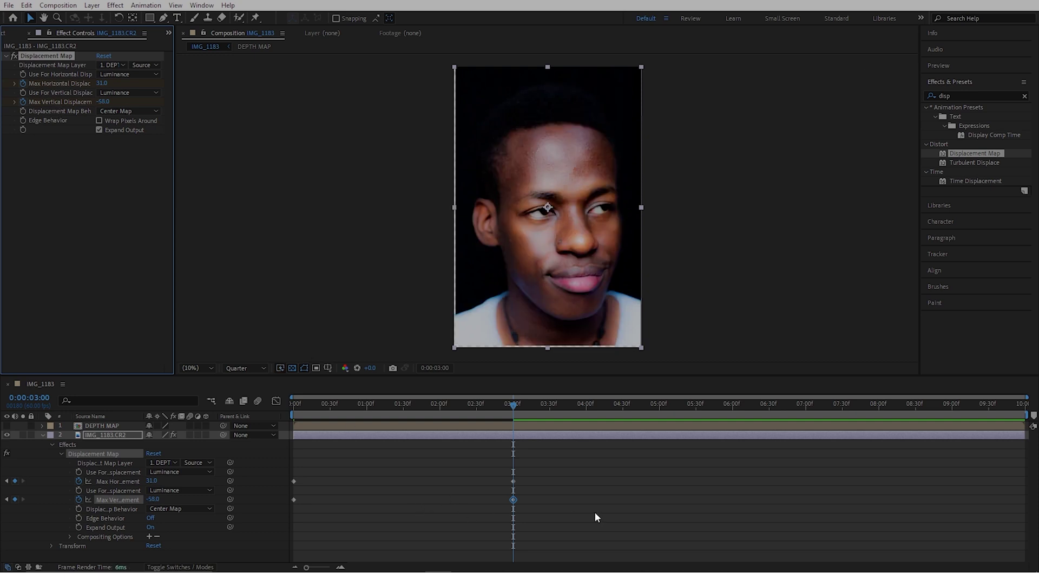
- Apply Easy Ease (F9) to all four displacement keyframes
{"action": "left_click_drag", "start_coordinate": [564, 516], "coordinate": [289, 457]}
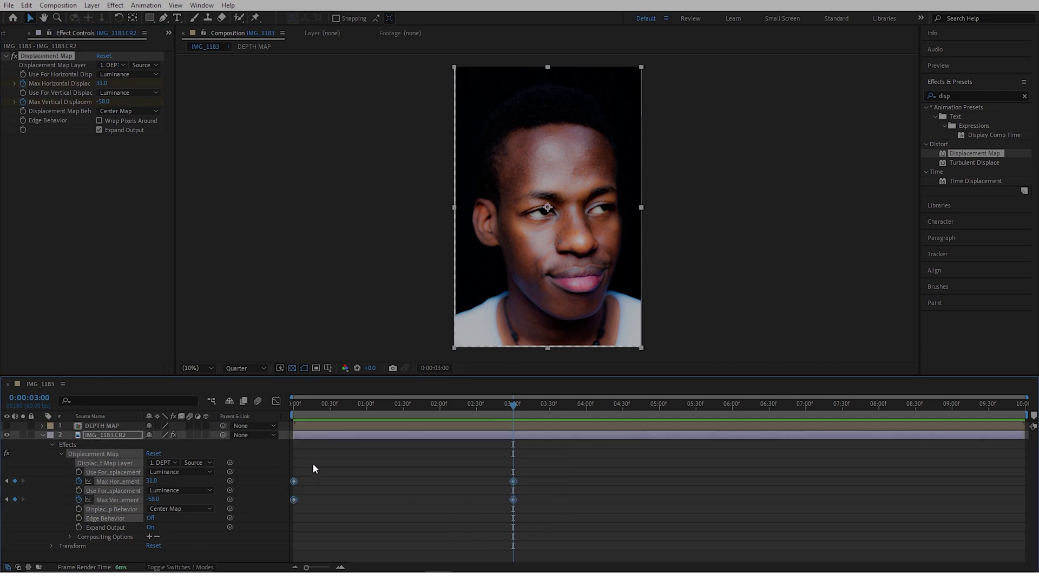
{"action": "key", "text": "F9"}
{"action": "left_click", "coordinate": [614, 484]}
- Paste the starting displacement values as new keyframes at 5:59
{"action": "left_click_drag", "start_coordinate": [515, 404], "coordinate": [733, 405]}
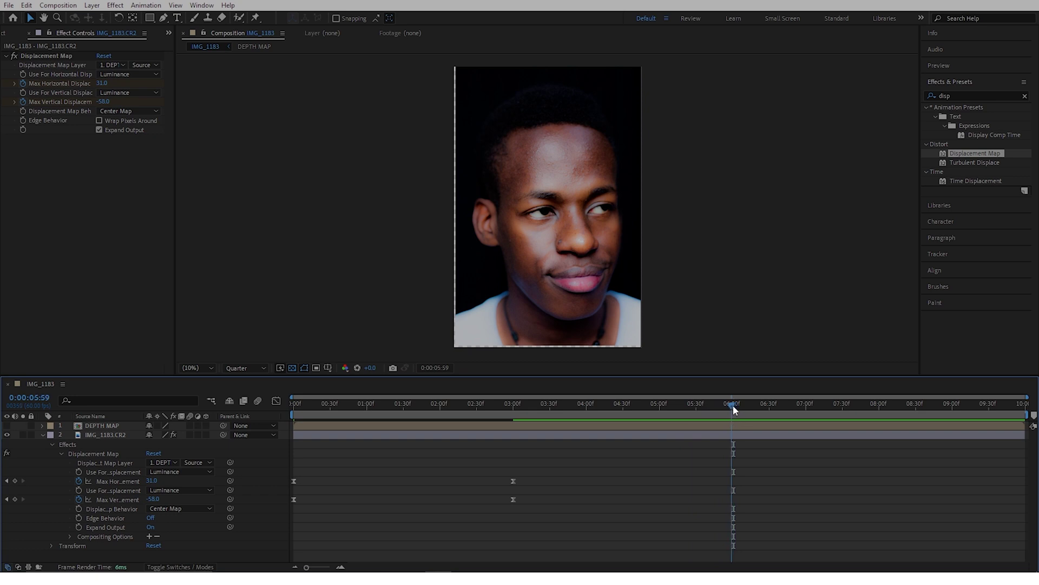
{"action": "left_click_drag", "start_coordinate": [293, 472], "coordinate": [288, 470]}
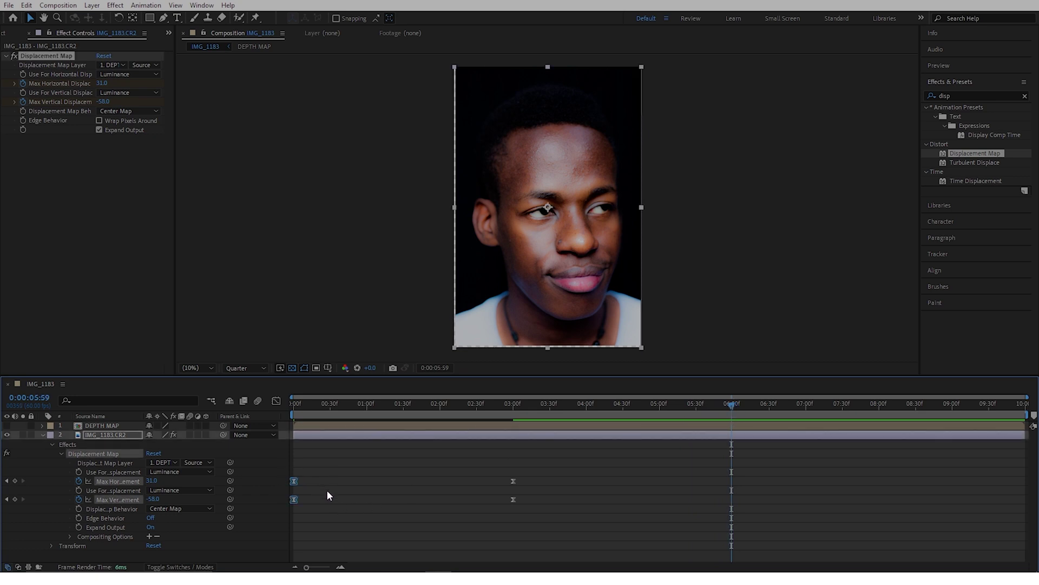
{"action": "key", "text": "ctrl+v"}
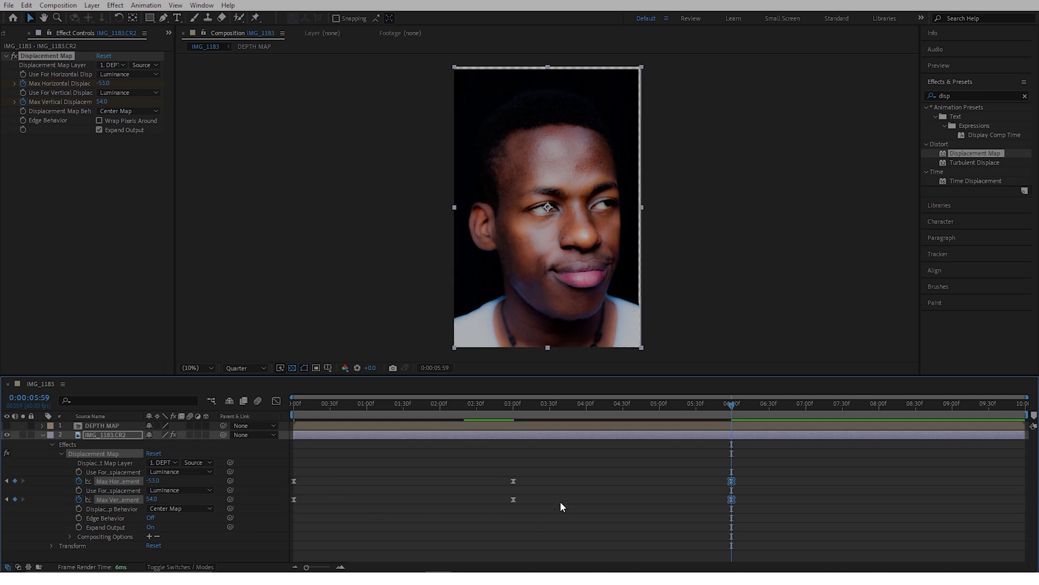
- Preview the parallax animation from the start of the timeline
{"action": "key", "text": "Home"}
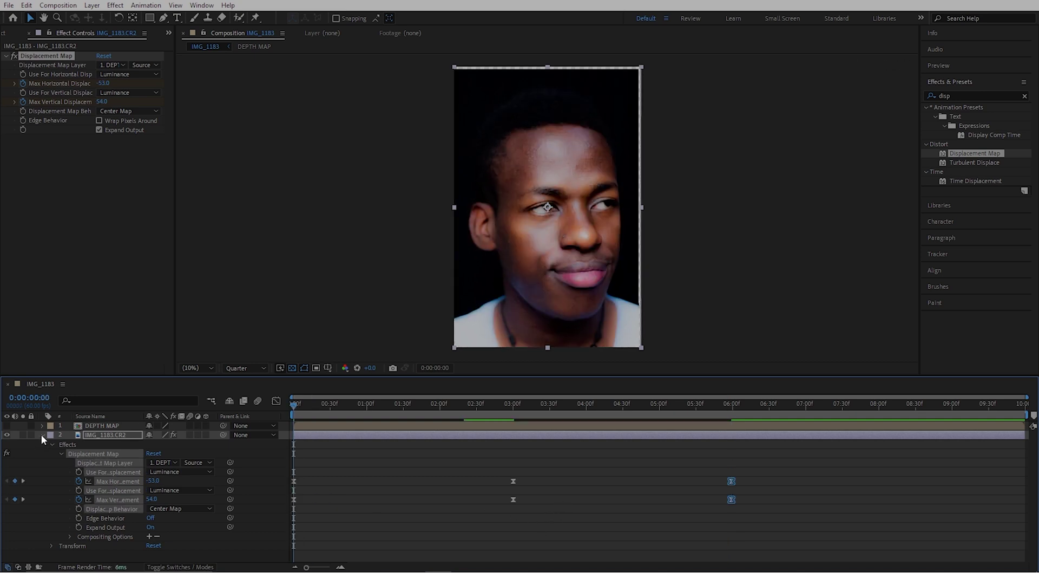
{"action": "left_click", "coordinate": [42, 435]}
{"action": "key", "text": "space"}
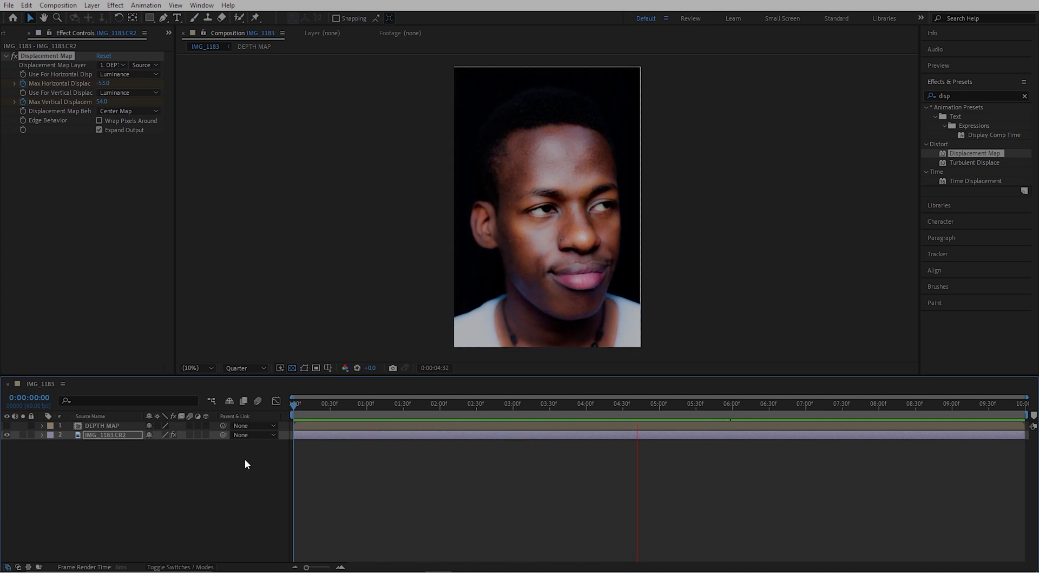
{"action": "key", "text": "space"}
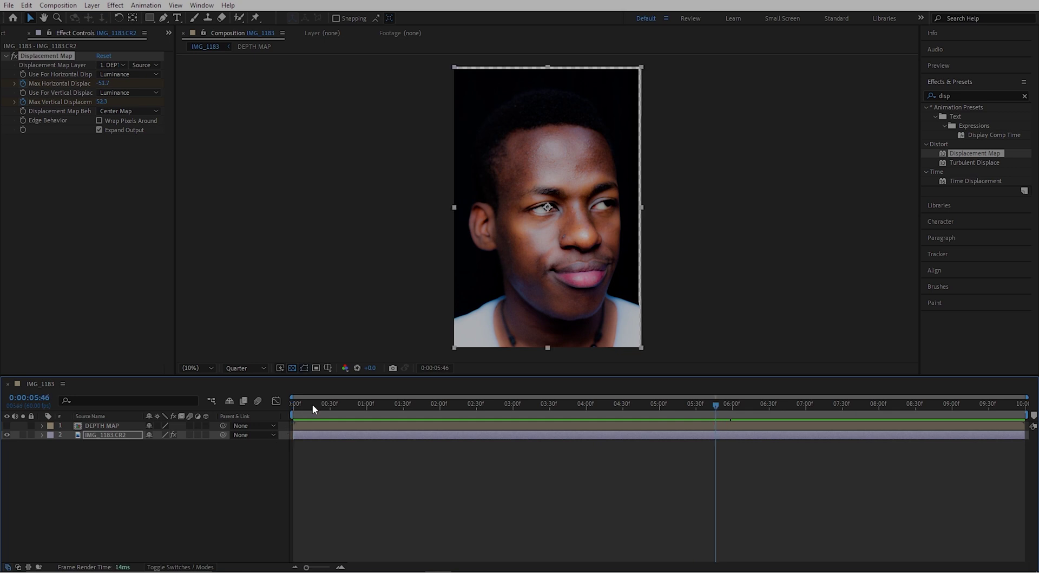
{"action": "left_click_drag", "start_coordinate": [313, 404], "coordinate": [283, 406]}
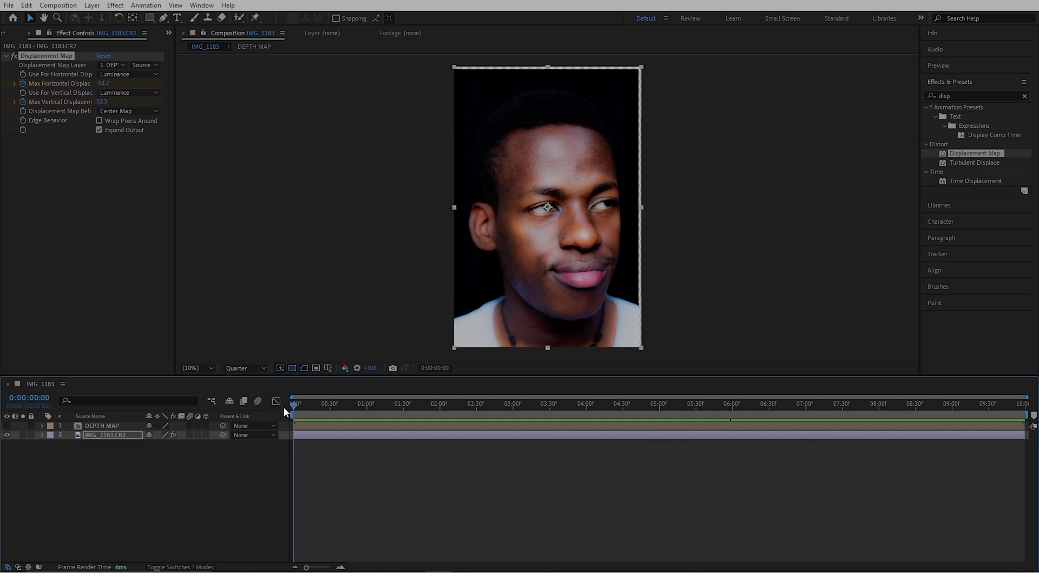
{"action": "double_click", "coordinate": [309, 426]}
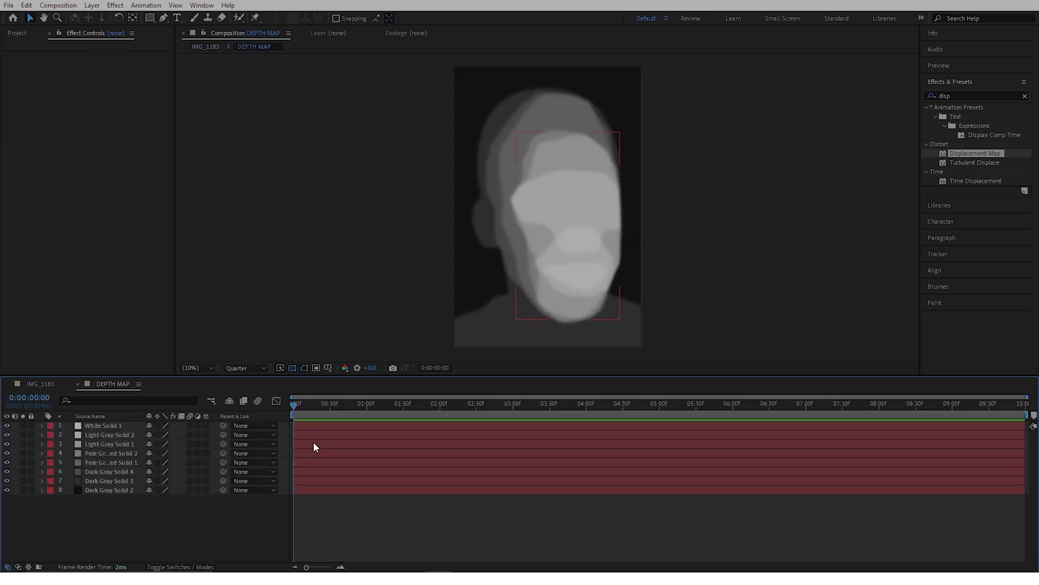
- In Solid Settings, desaturate Pale Gray-Red Solid 2 to neutral light grey A6A6A6
{"action": "left_click", "coordinate": [341, 453]}
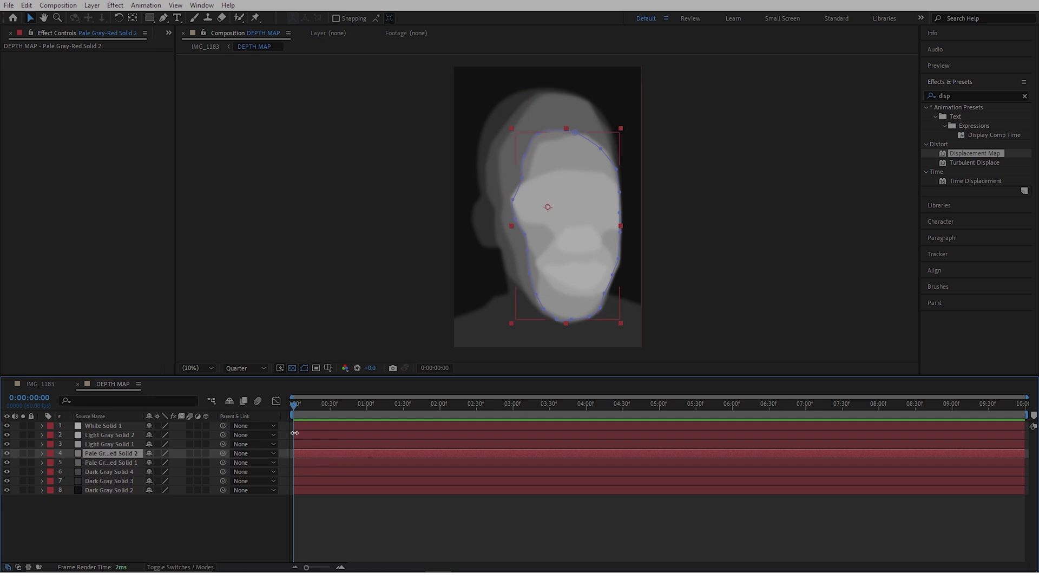
{"action": "left_click", "coordinate": [86, 10]}
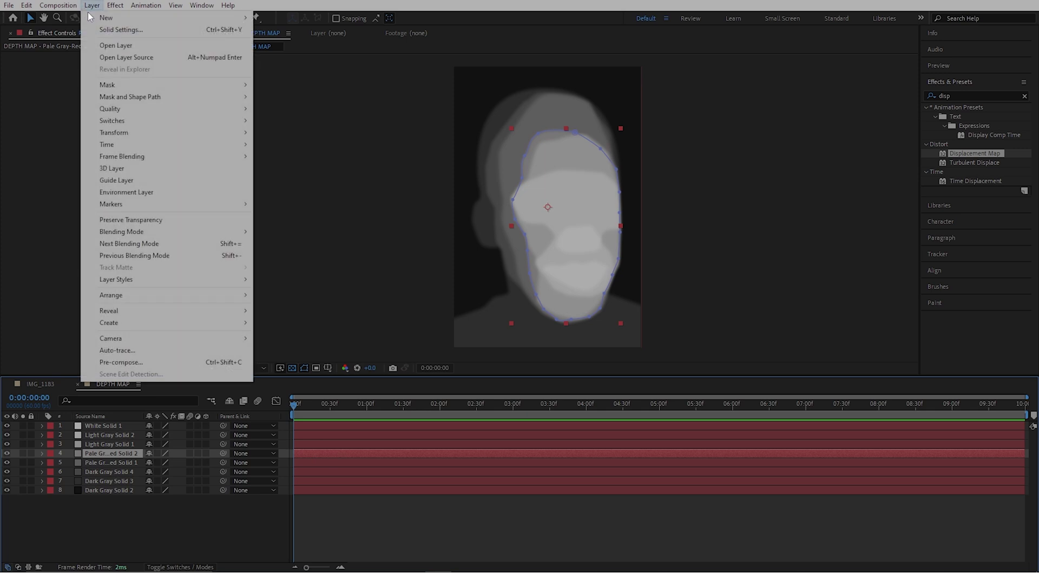
{"action": "left_click", "coordinate": [110, 27]}
{"action": "left_click", "coordinate": [302, 333]}
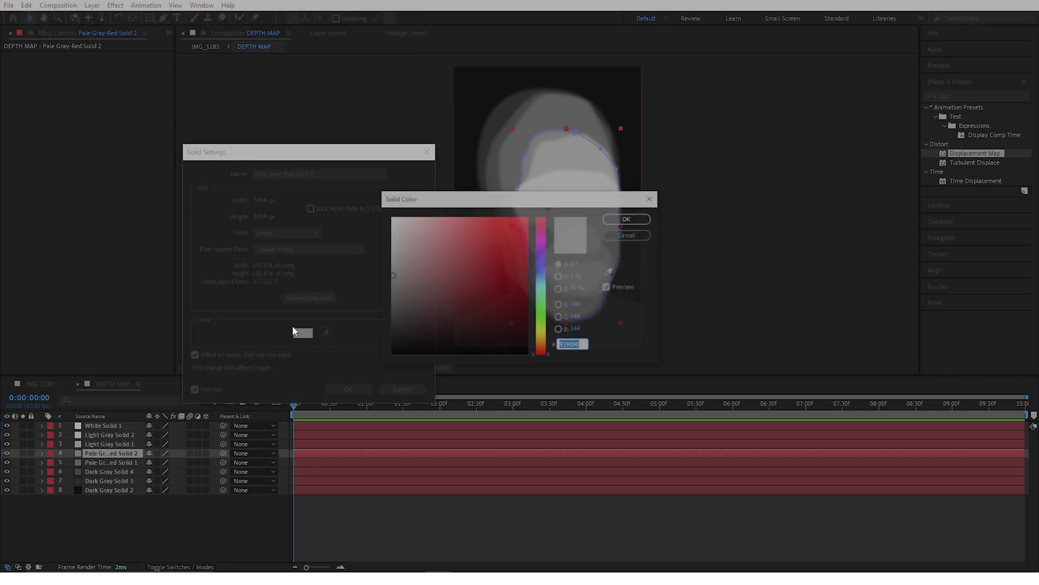
{"action": "left_click_drag", "start_coordinate": [394, 272], "coordinate": [390, 267]}
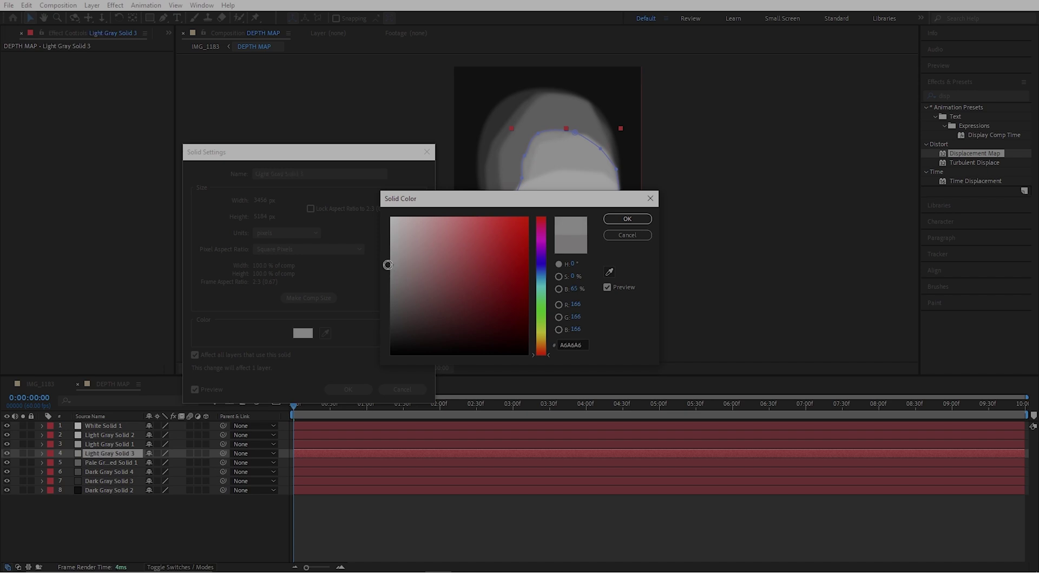
{"action": "left_click", "coordinate": [627, 218]}
{"action": "left_click", "coordinate": [348, 390]}
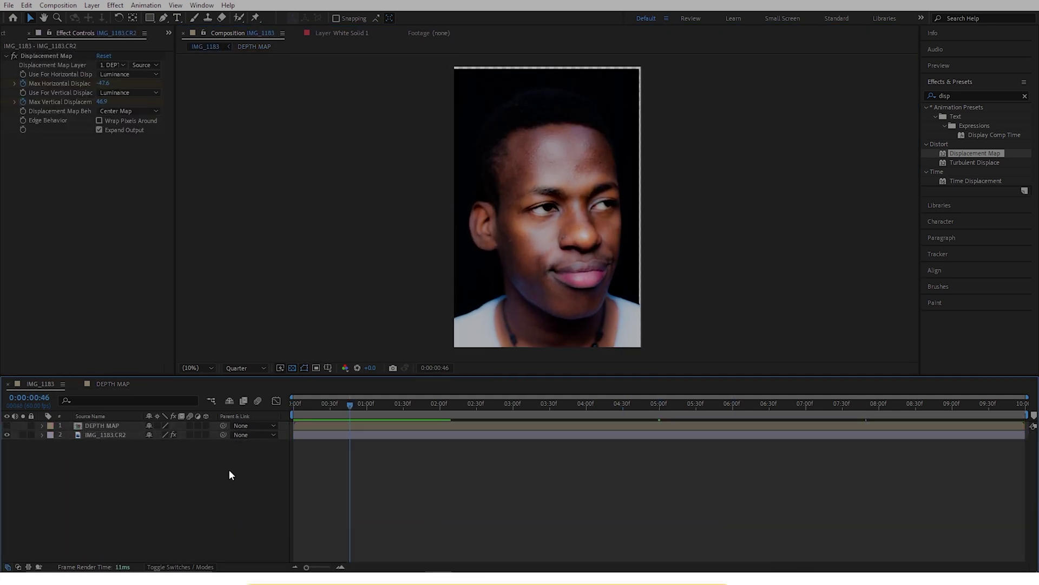
- Create a new solid with a near-black colour sampled from the composition
{"action": "right_click", "coordinate": [228, 469]}
{"action": "left_click", "coordinate": [400, 361]}
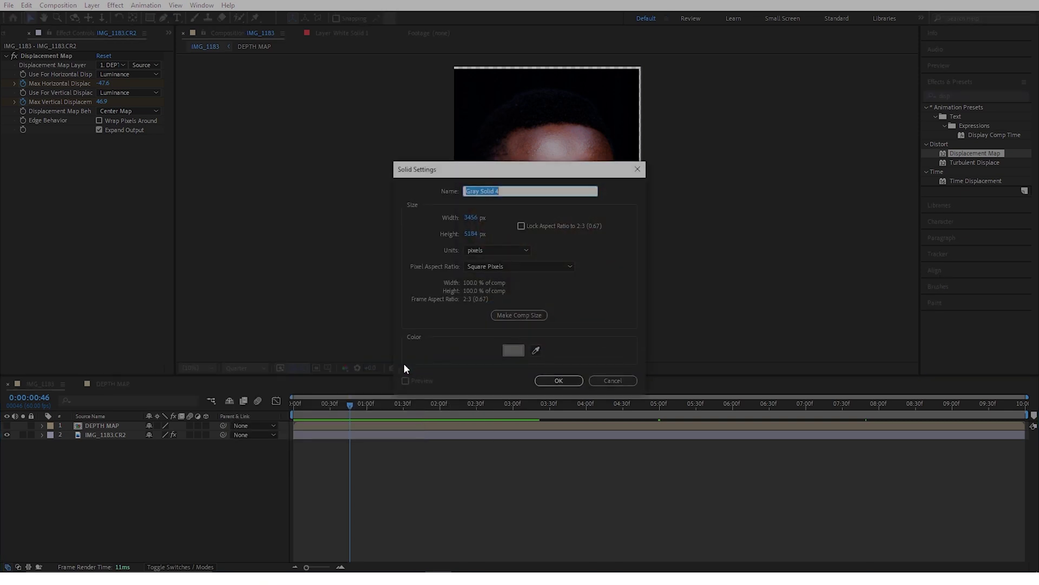
{"action": "left_click", "coordinate": [535, 350]}
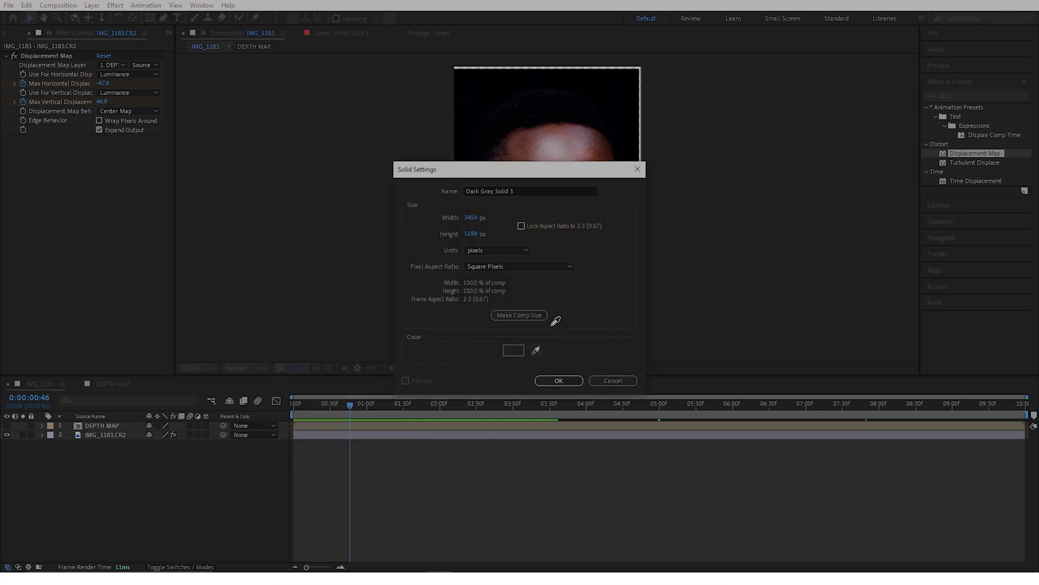
{"action": "left_click", "coordinate": [558, 380]}
- Move the dark solid to the bottom of the layer stack and check its visibility
{"action": "left_click_drag", "start_coordinate": [136, 427], "coordinate": [158, 499]}
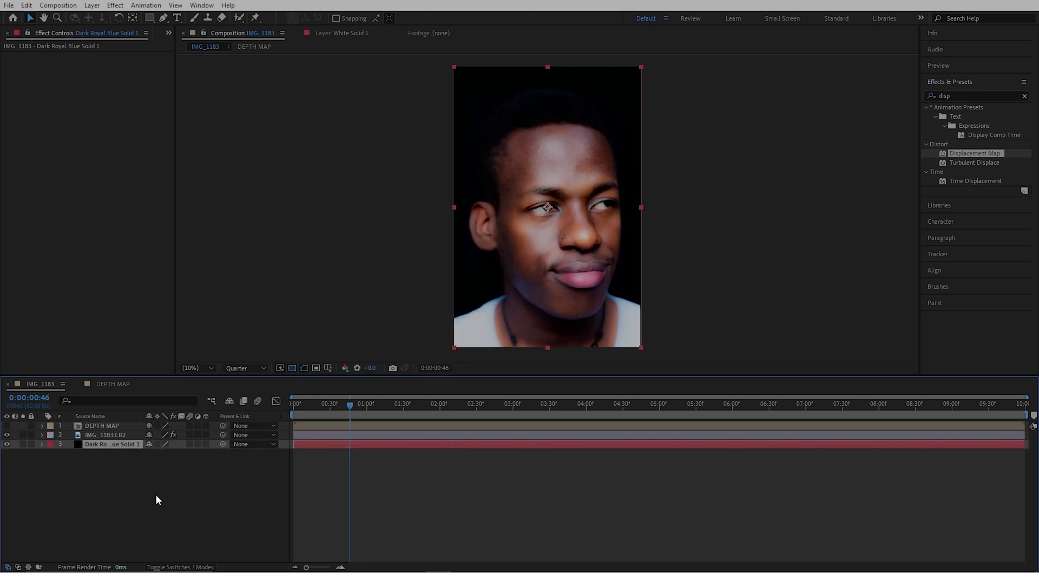
{"action": "left_click", "coordinate": [209, 495]}
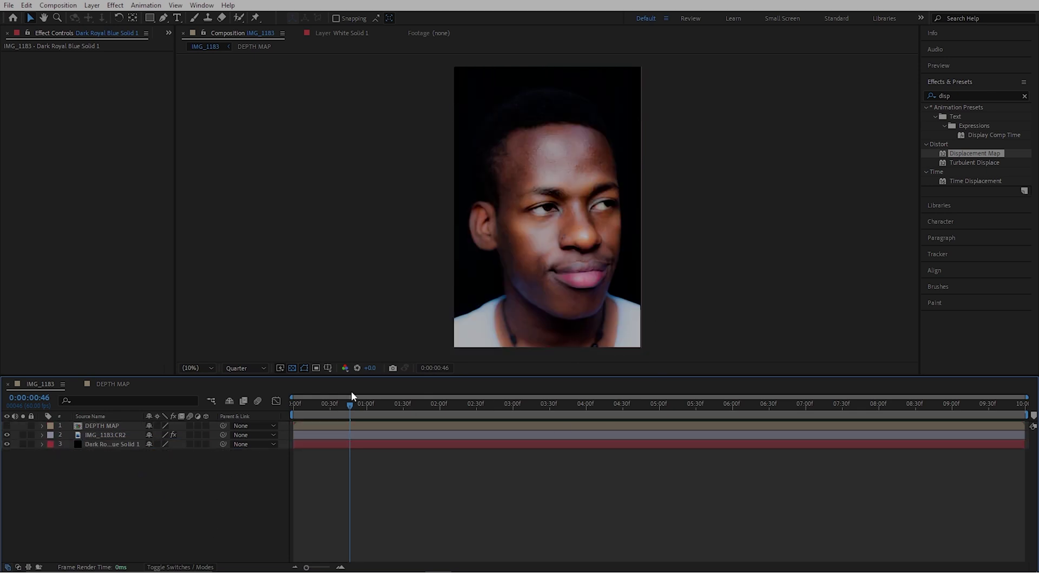
{"action": "left_click", "coordinate": [7, 444]}
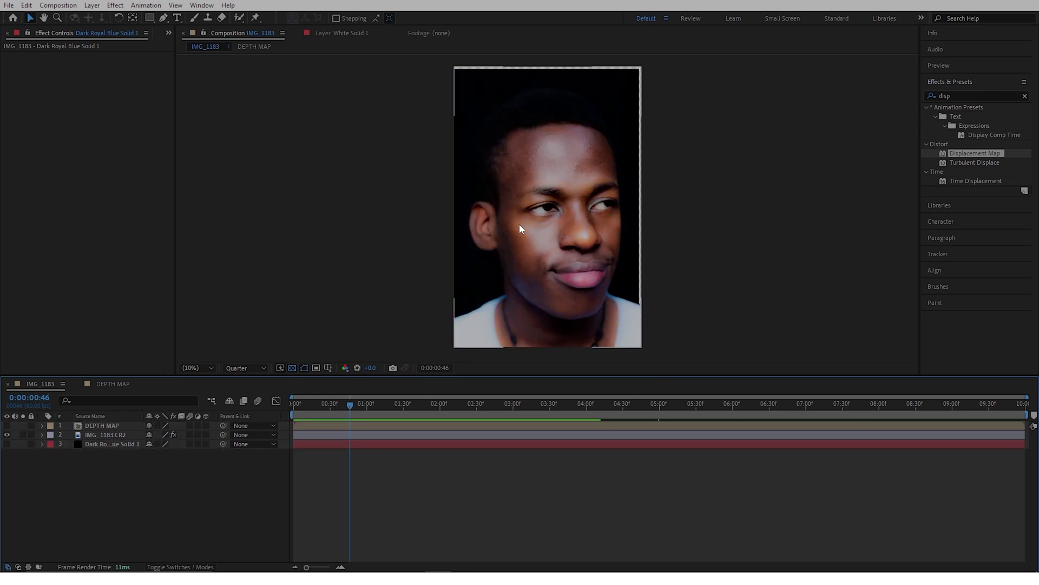
{"action": "left_click", "coordinate": [7, 444]}
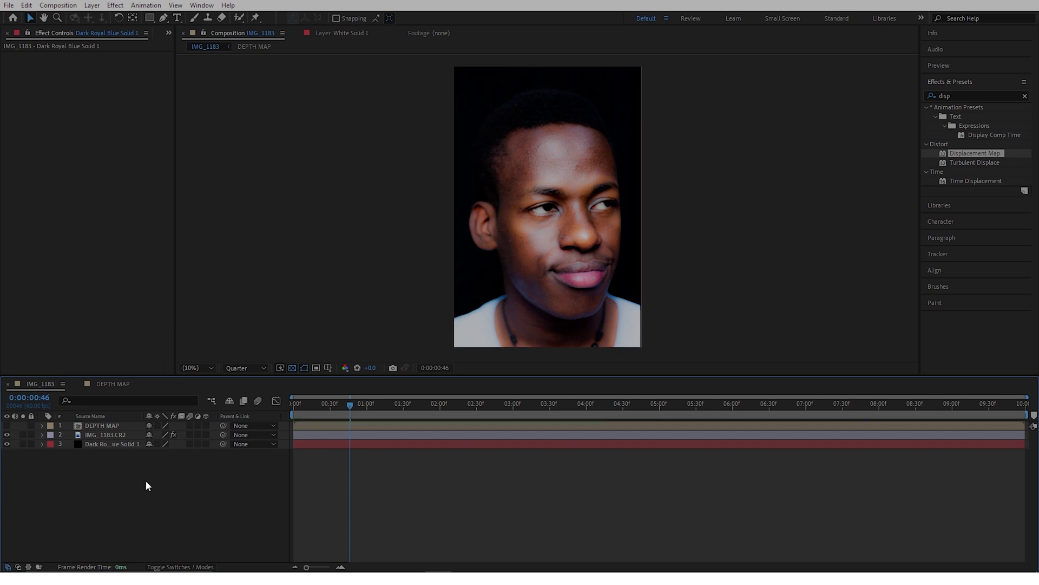